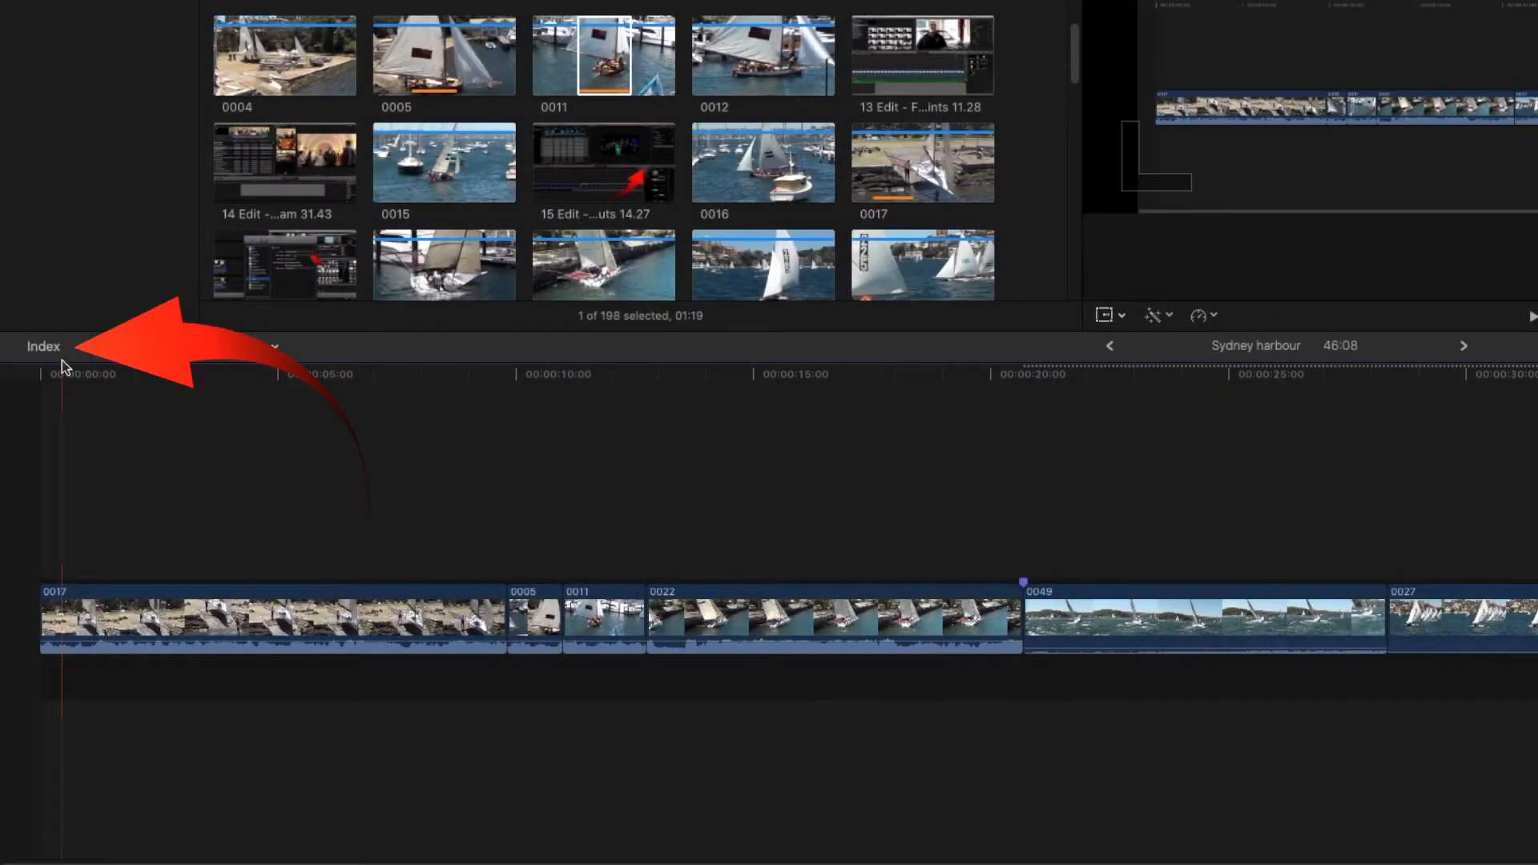
Open the timeline index and use it to locate clips 0049 and 0119 in the timeline
click(53, 349)
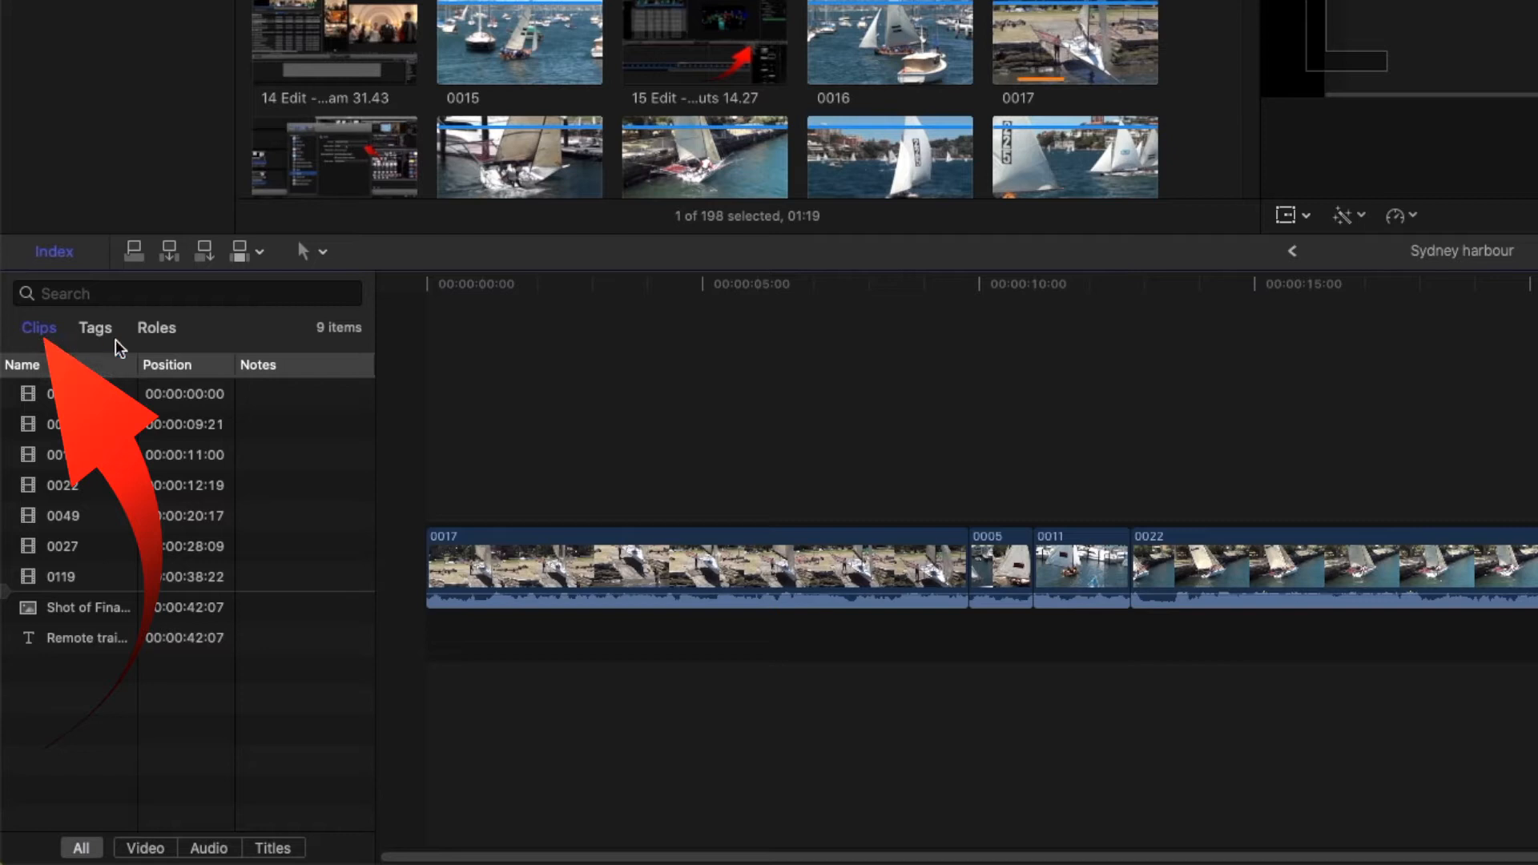
click(48, 525)
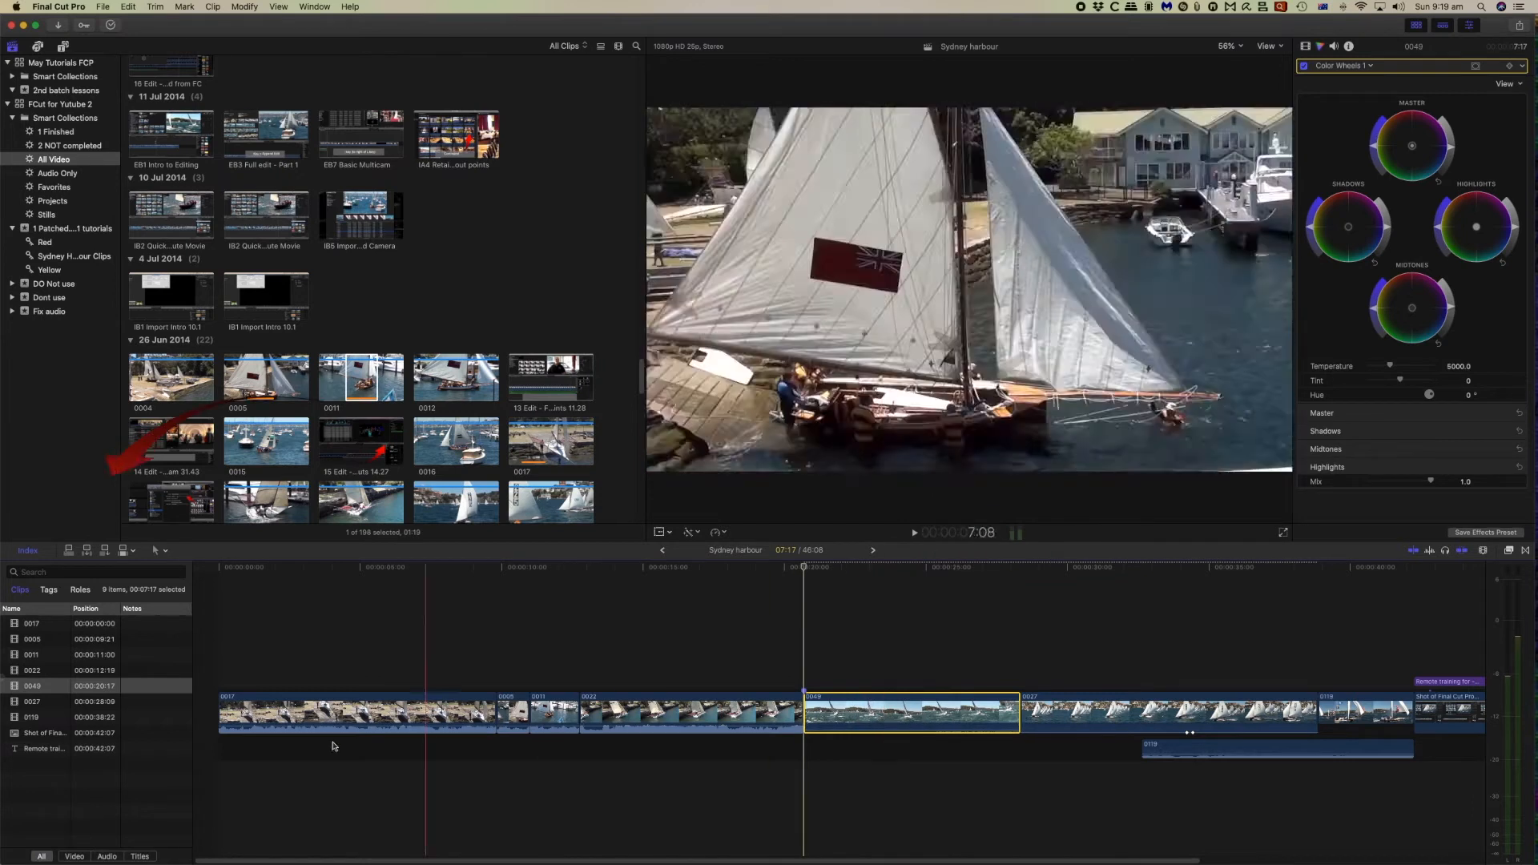
click(14, 719)
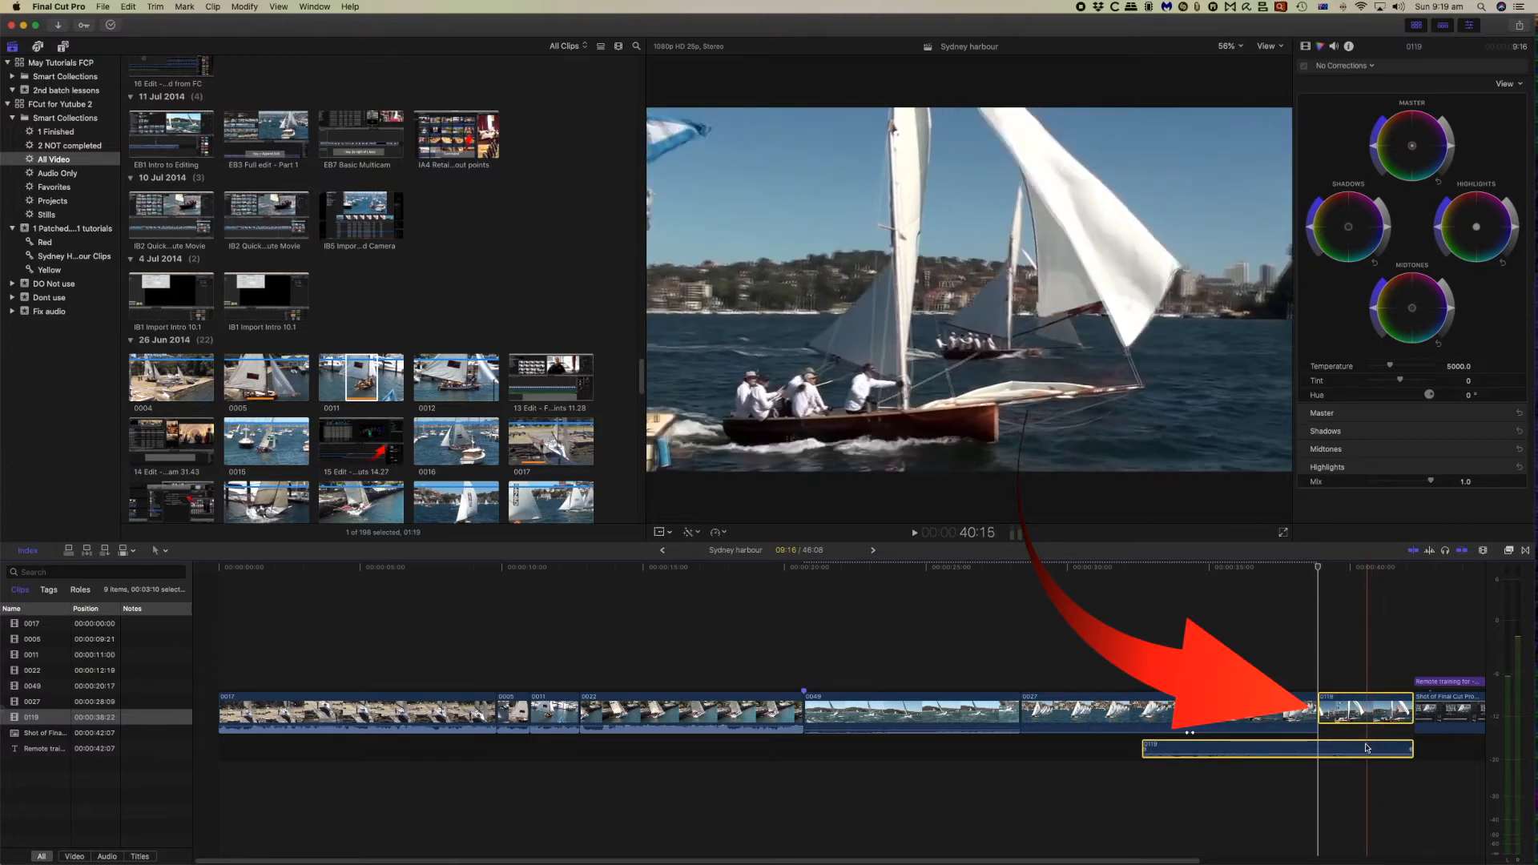
Review the index's Tags and Roles lists and return to its Clips list
click(49, 591)
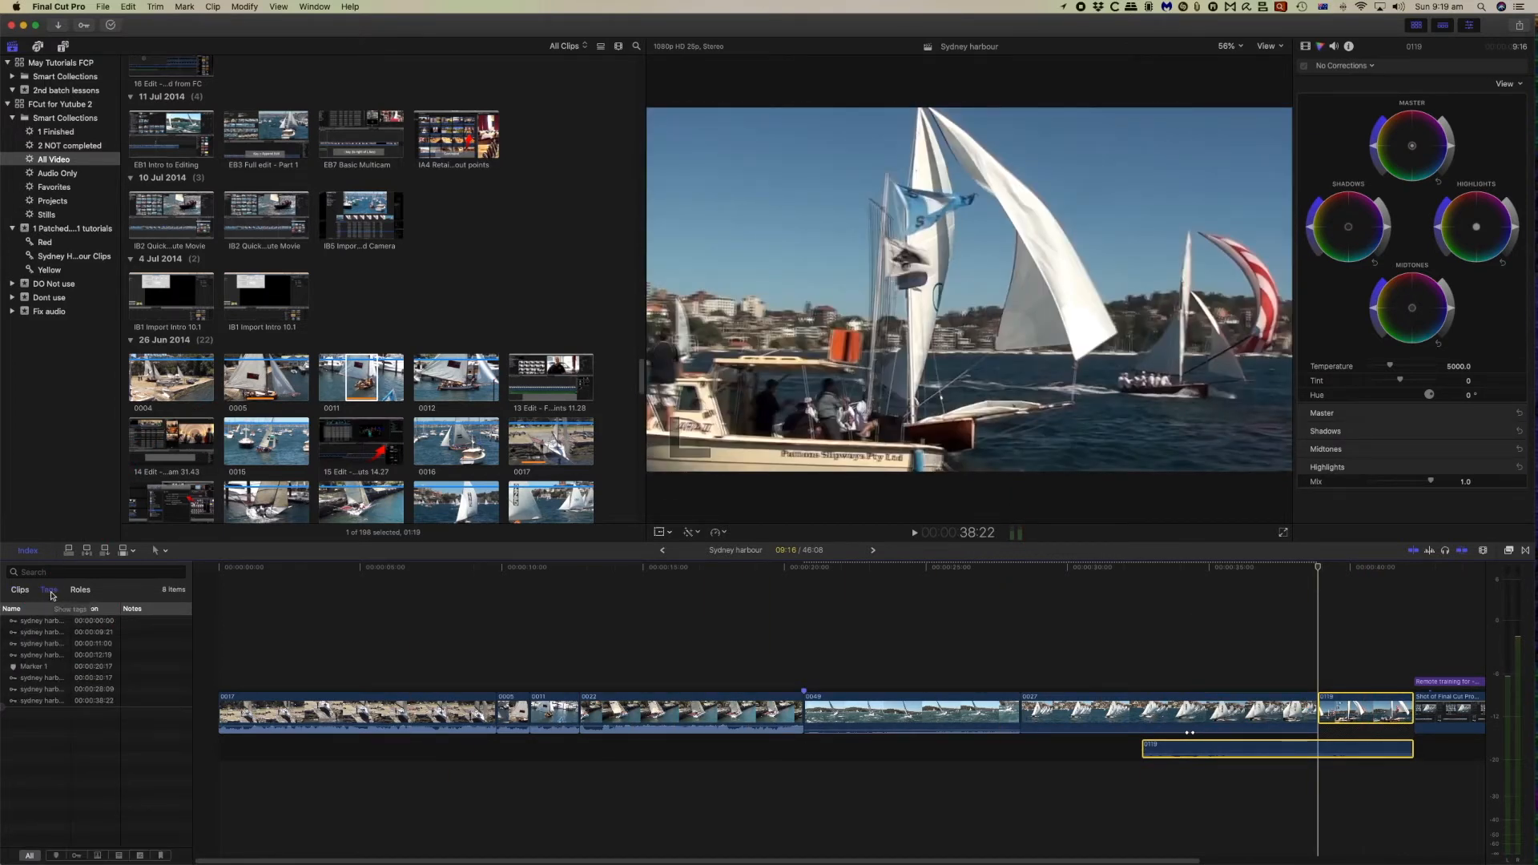
click(80, 591)
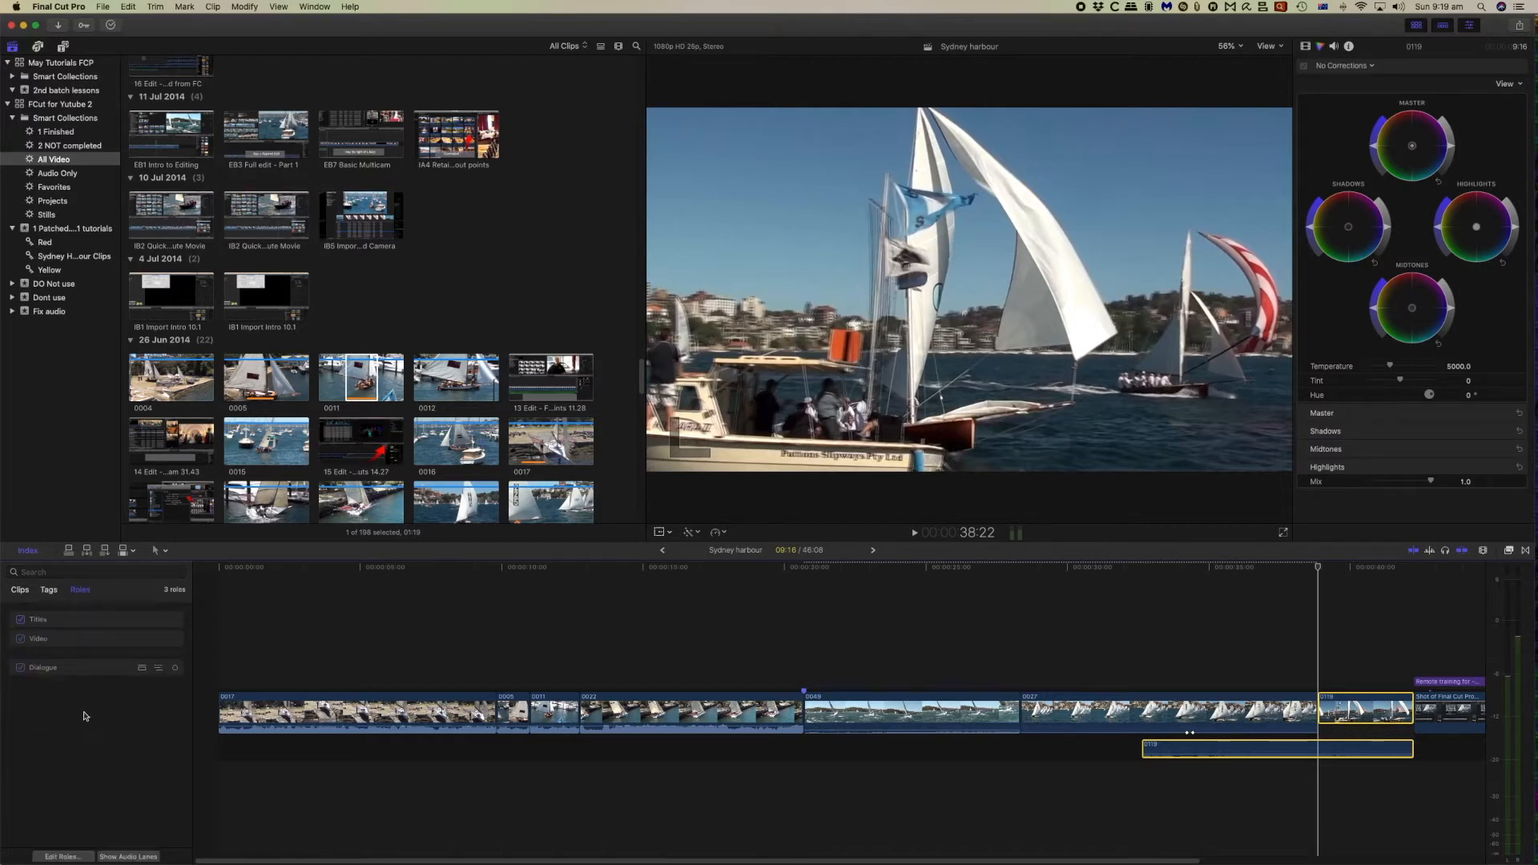
click(20, 591)
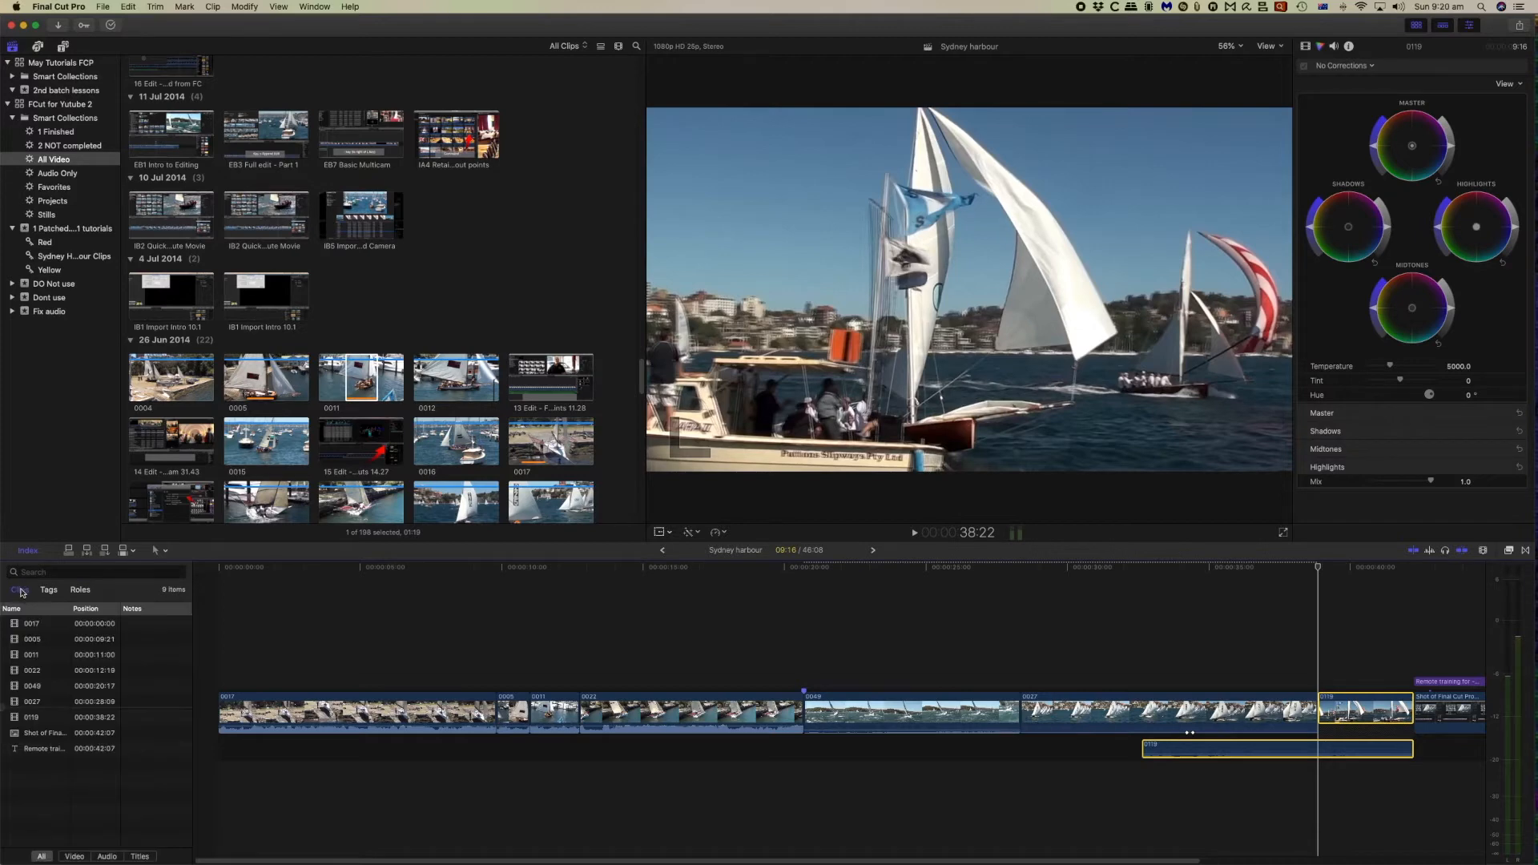
Search the timeline index for 0017, clear the search and close the index
click(58, 572)
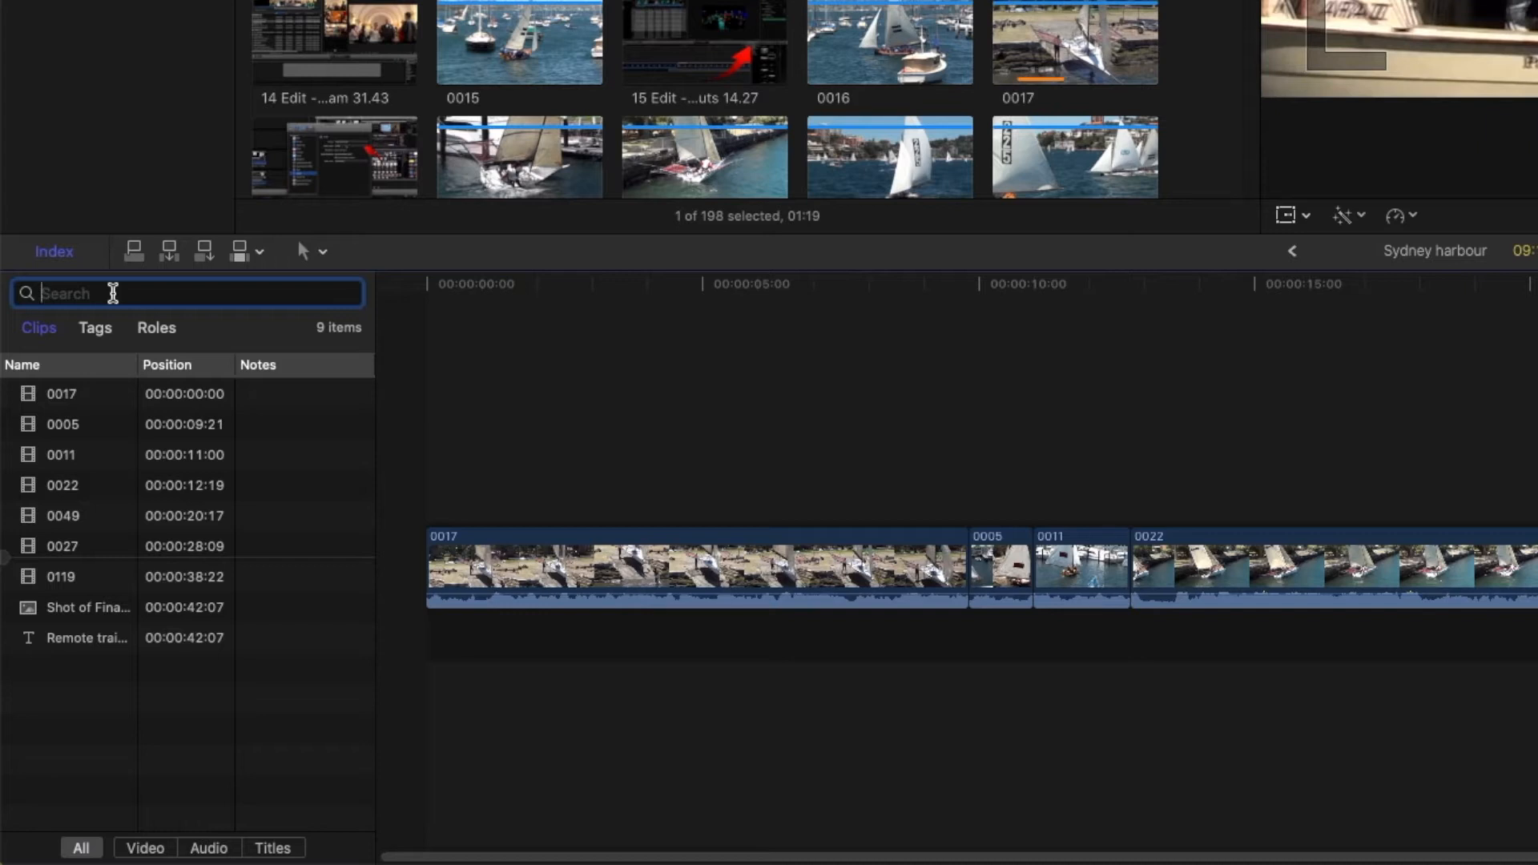
text(0017)
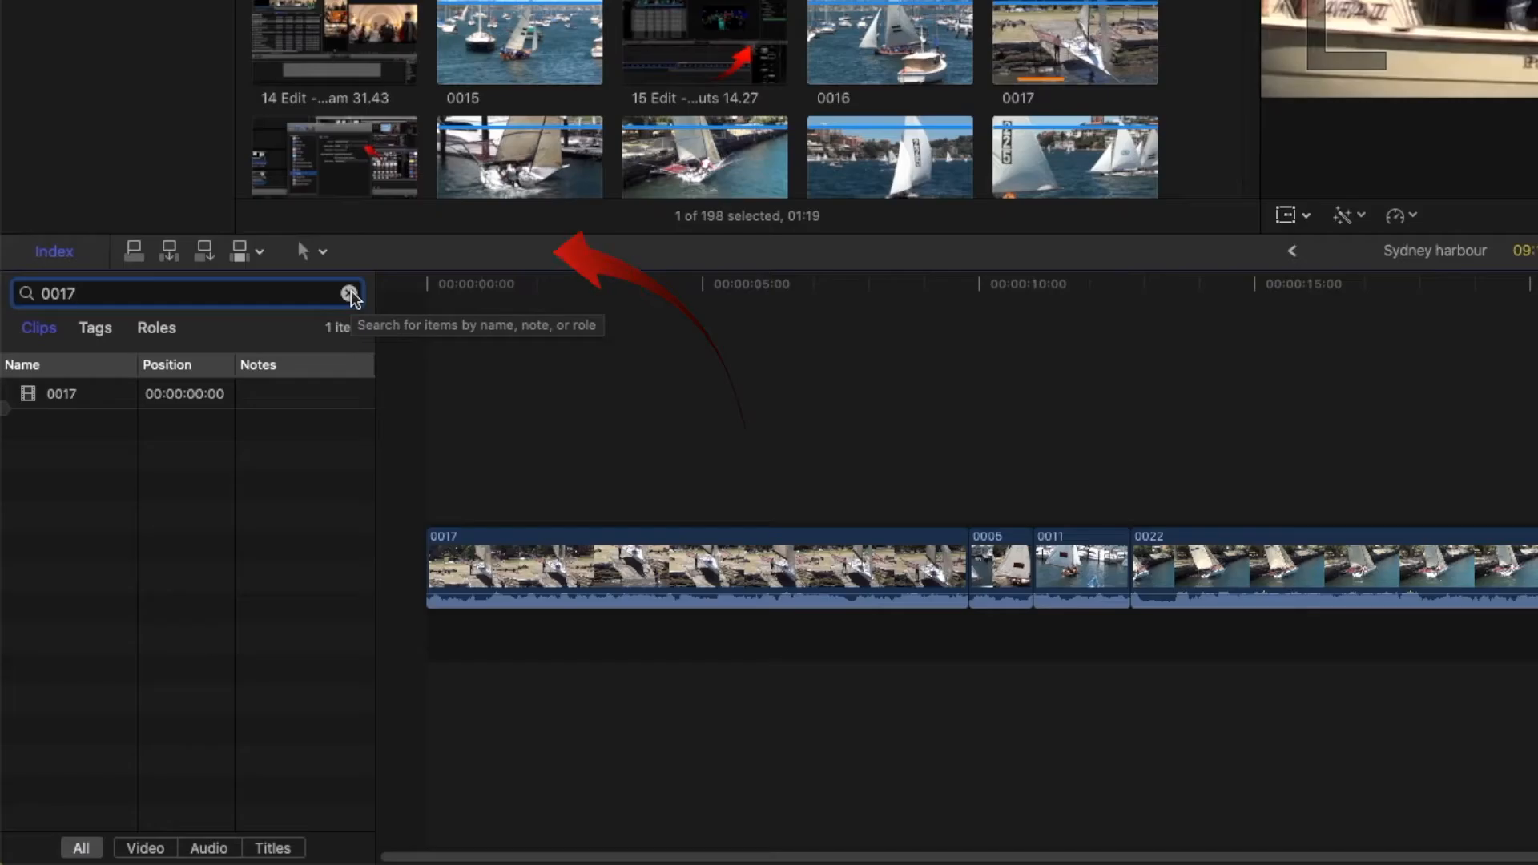
click(180, 572)
click(350, 294)
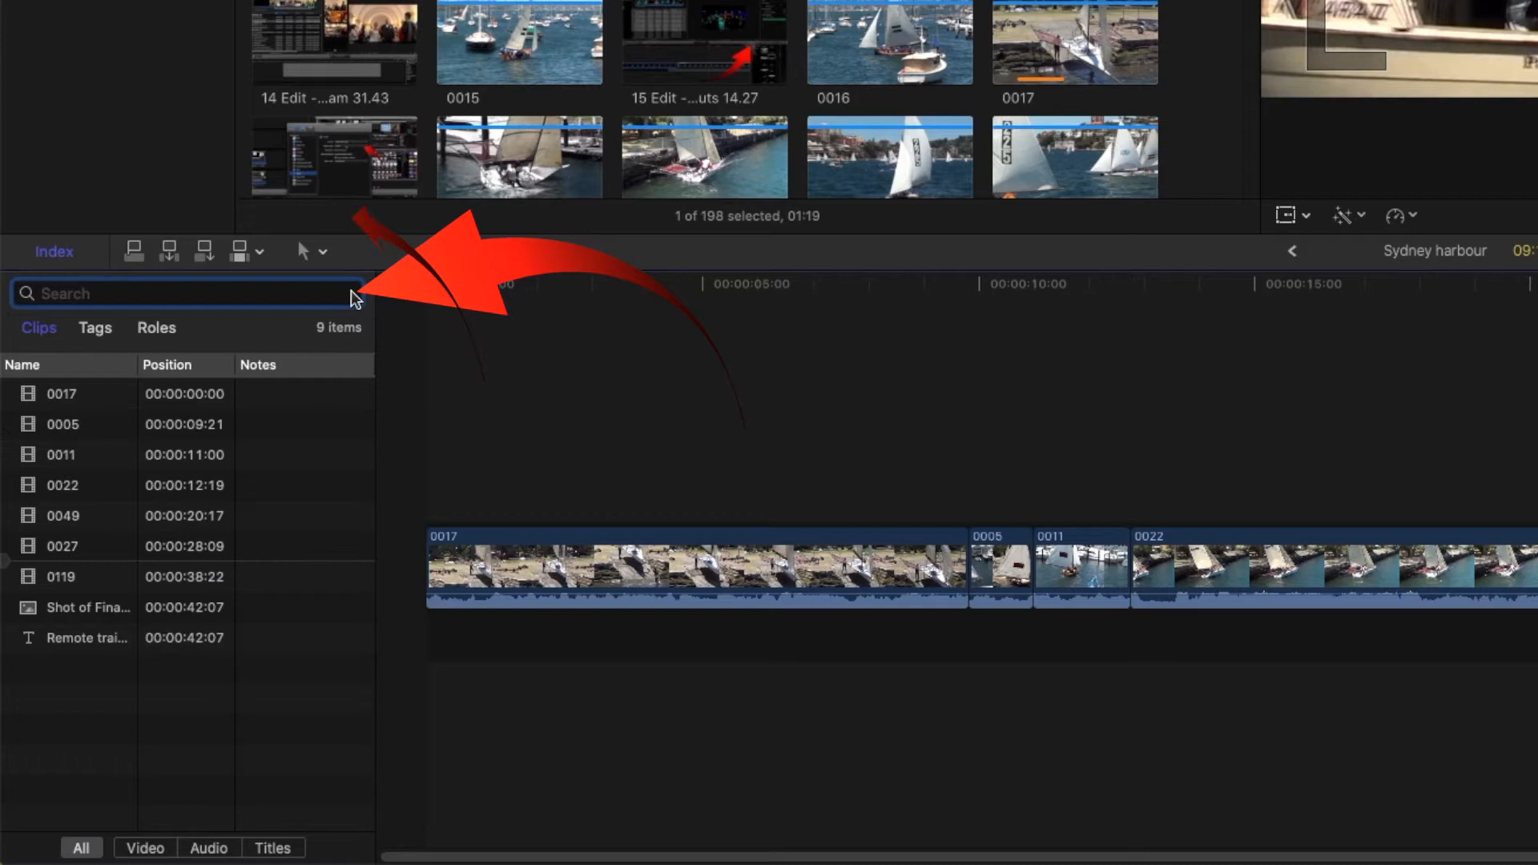
click(58, 252)
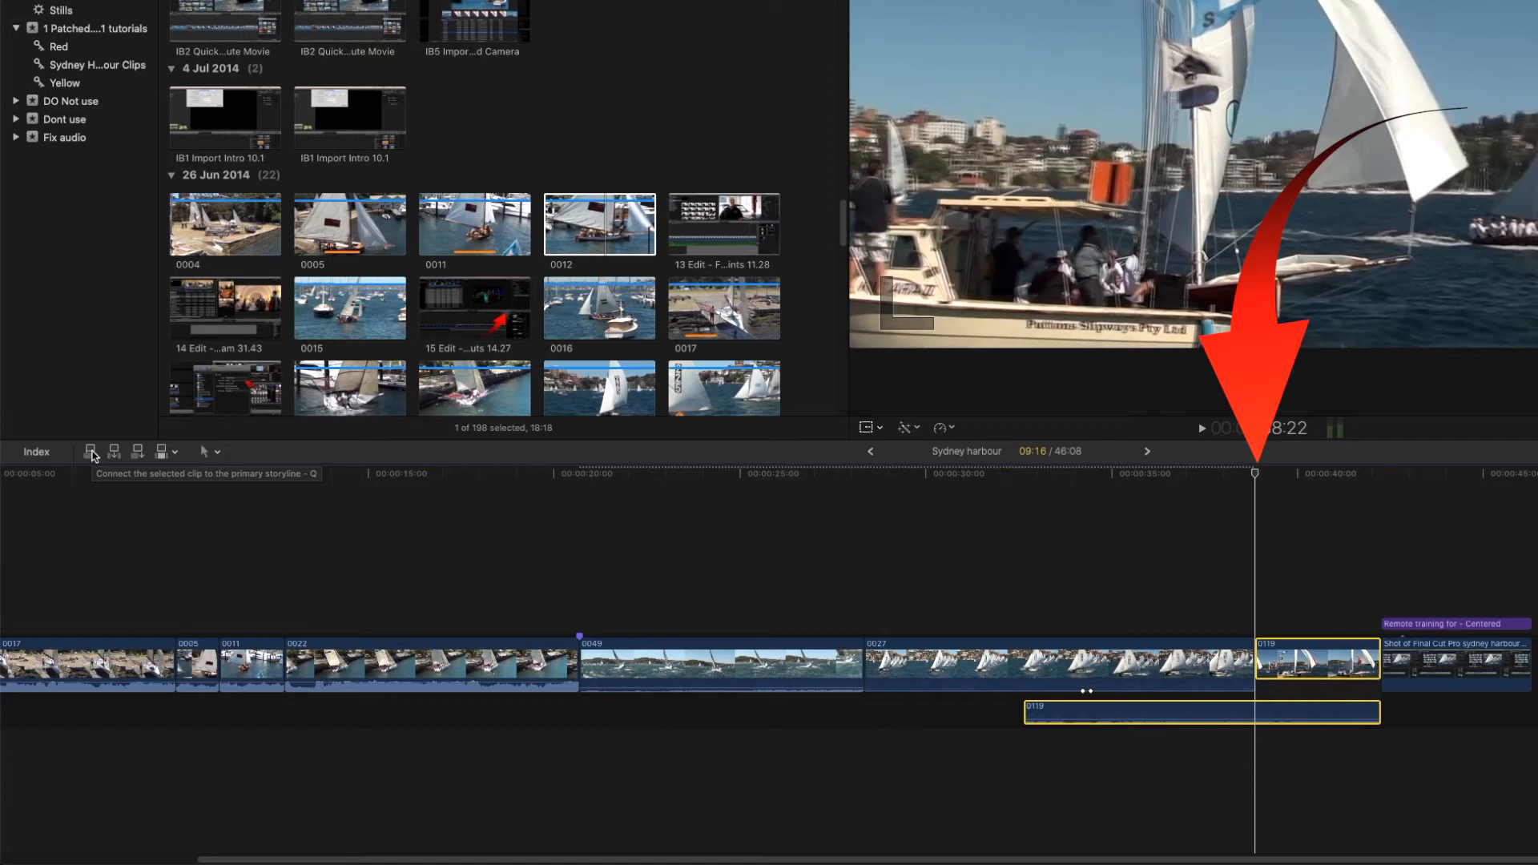
Connect browser clip 0012 to the primary storyline above the start of clip 0119, at 38:22
click(613, 228)
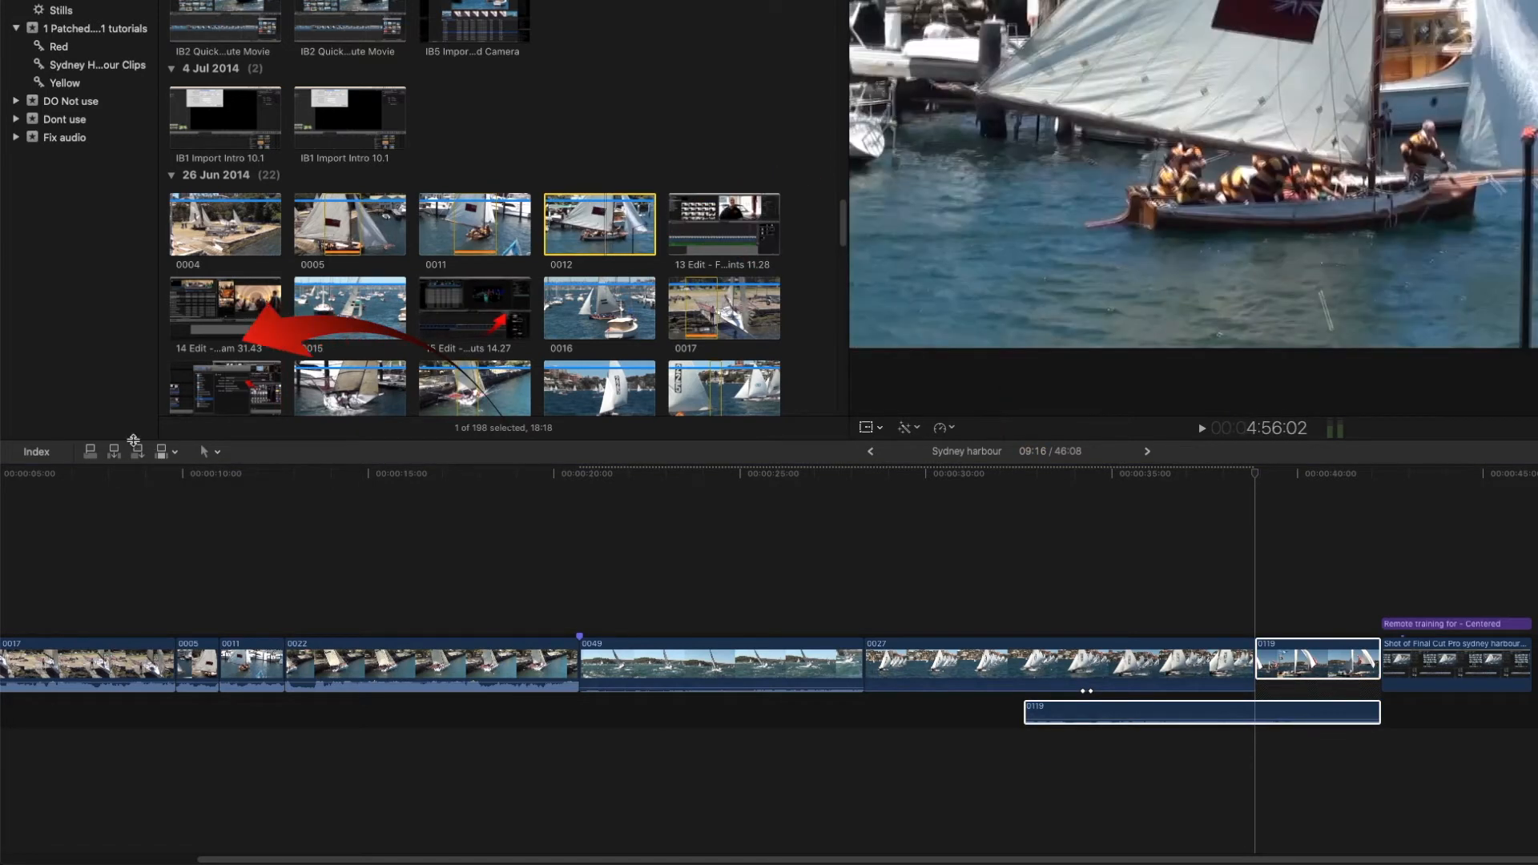
click(90, 452)
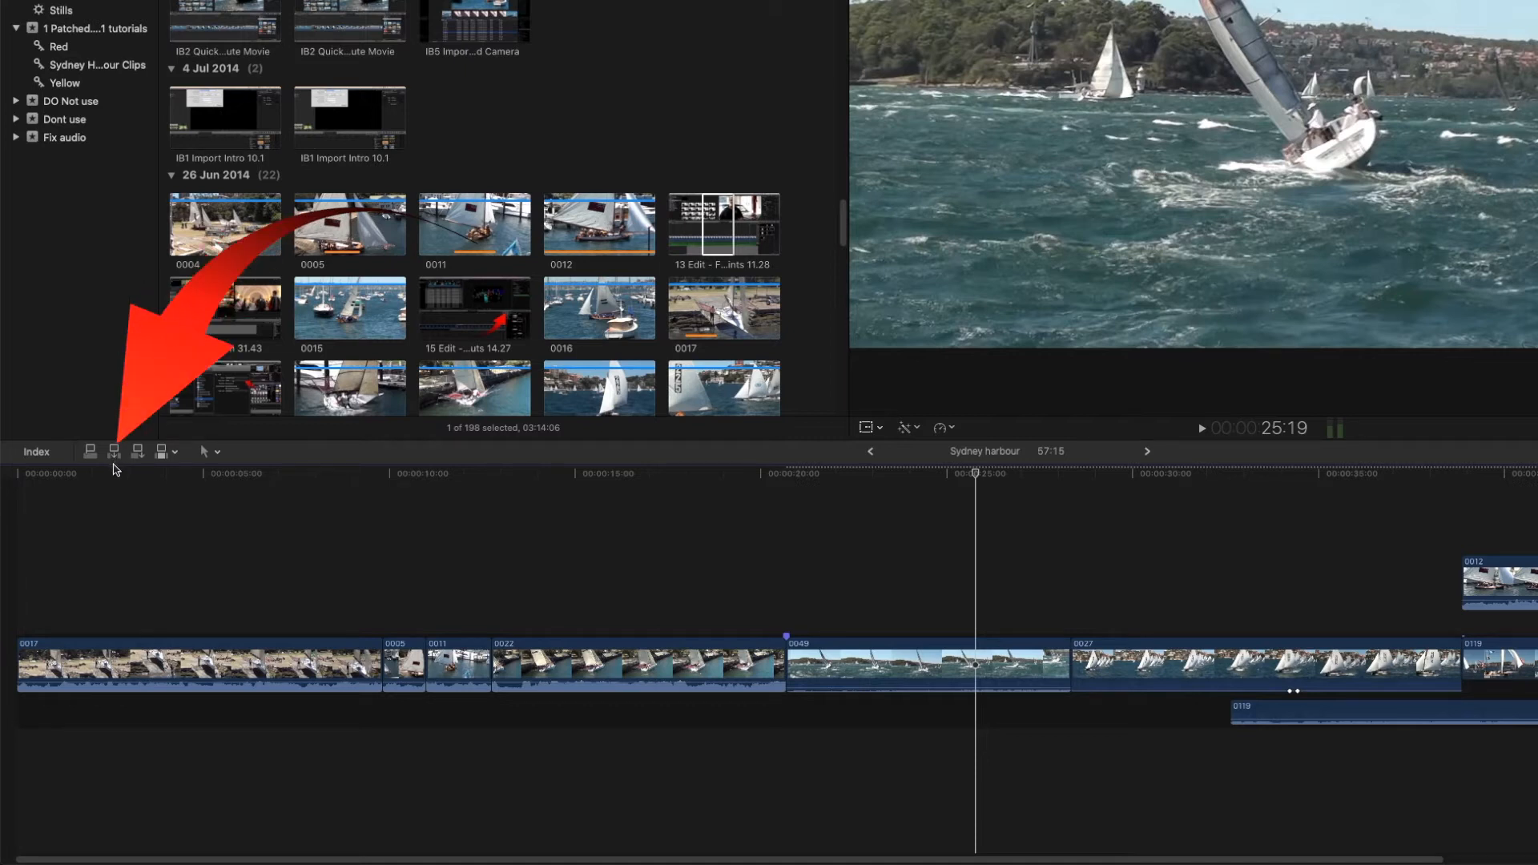
Undo the trial insertion of clip 0004 and insert its marked section into clip 0049 at about 24:18 instead
click(114, 452)
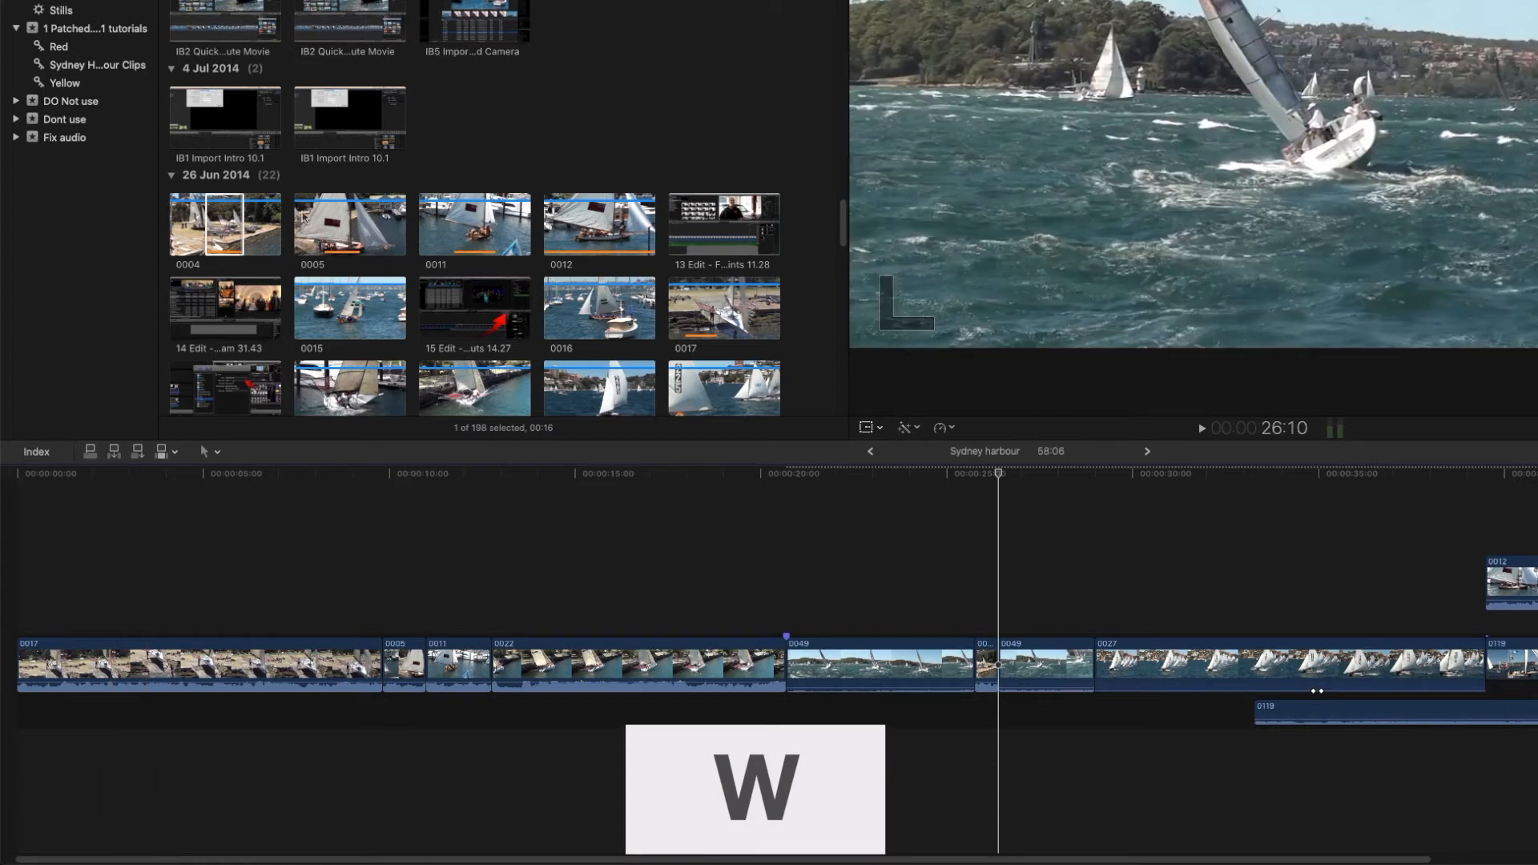
key(super+z)
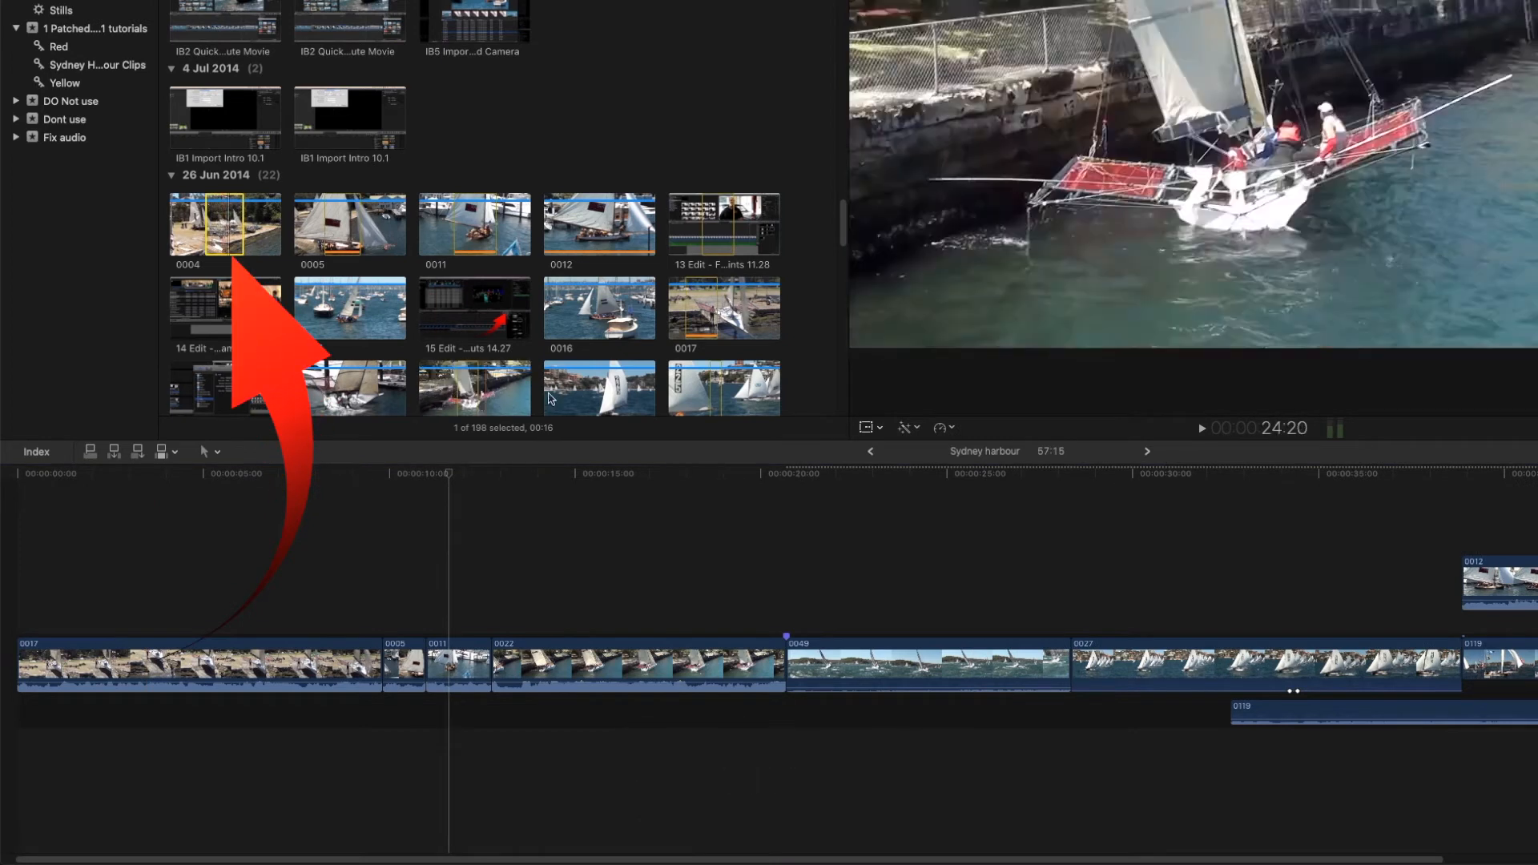
click(936, 474)
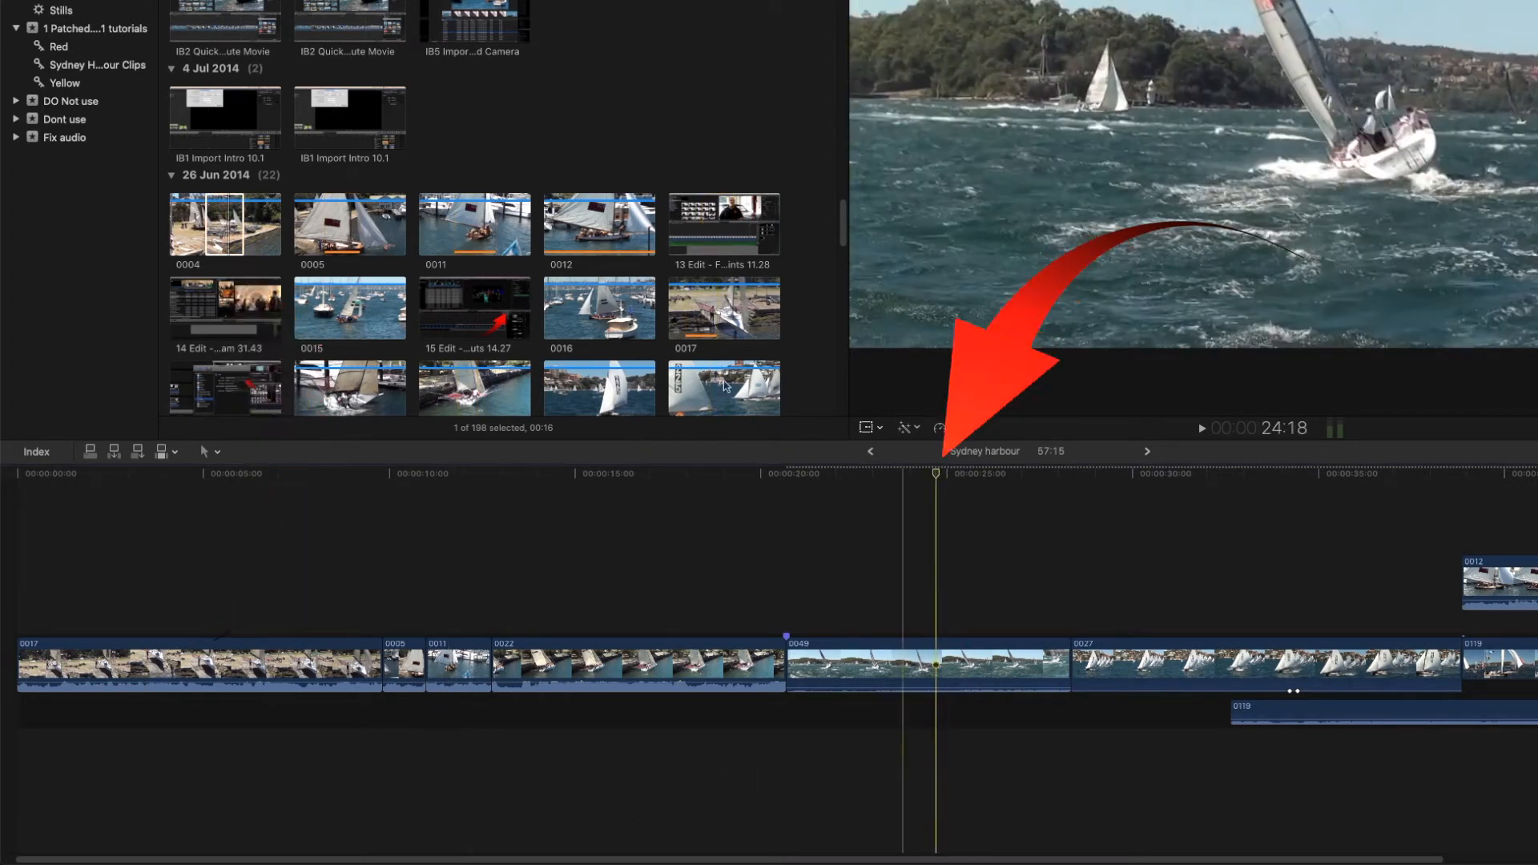
key(w)
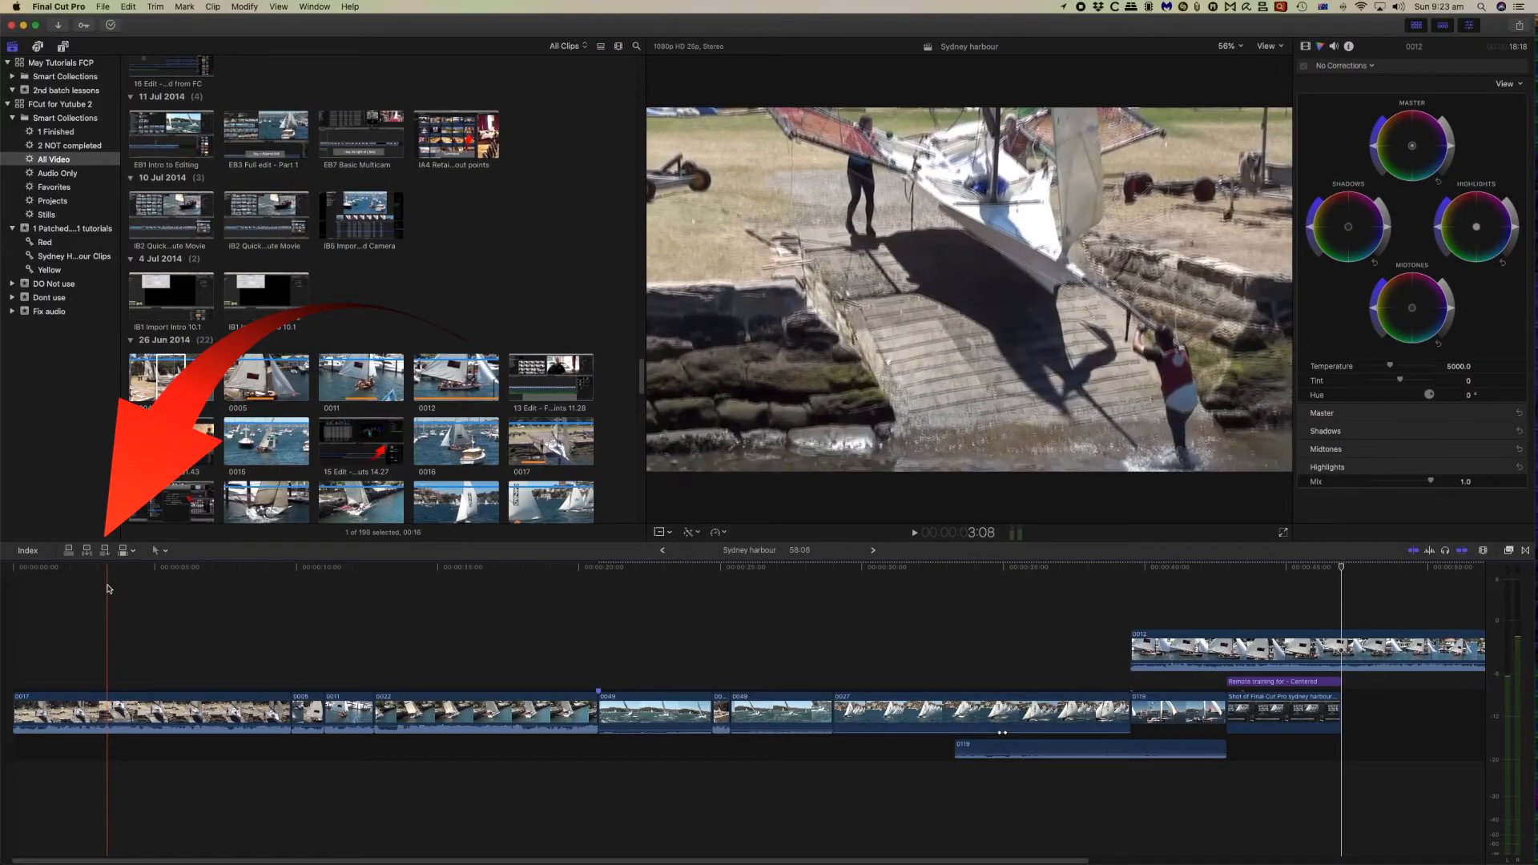
Append the marked section of clip 0004 twice to the end of the timeline, with the playhead placed inside clip 0022
click(163, 375)
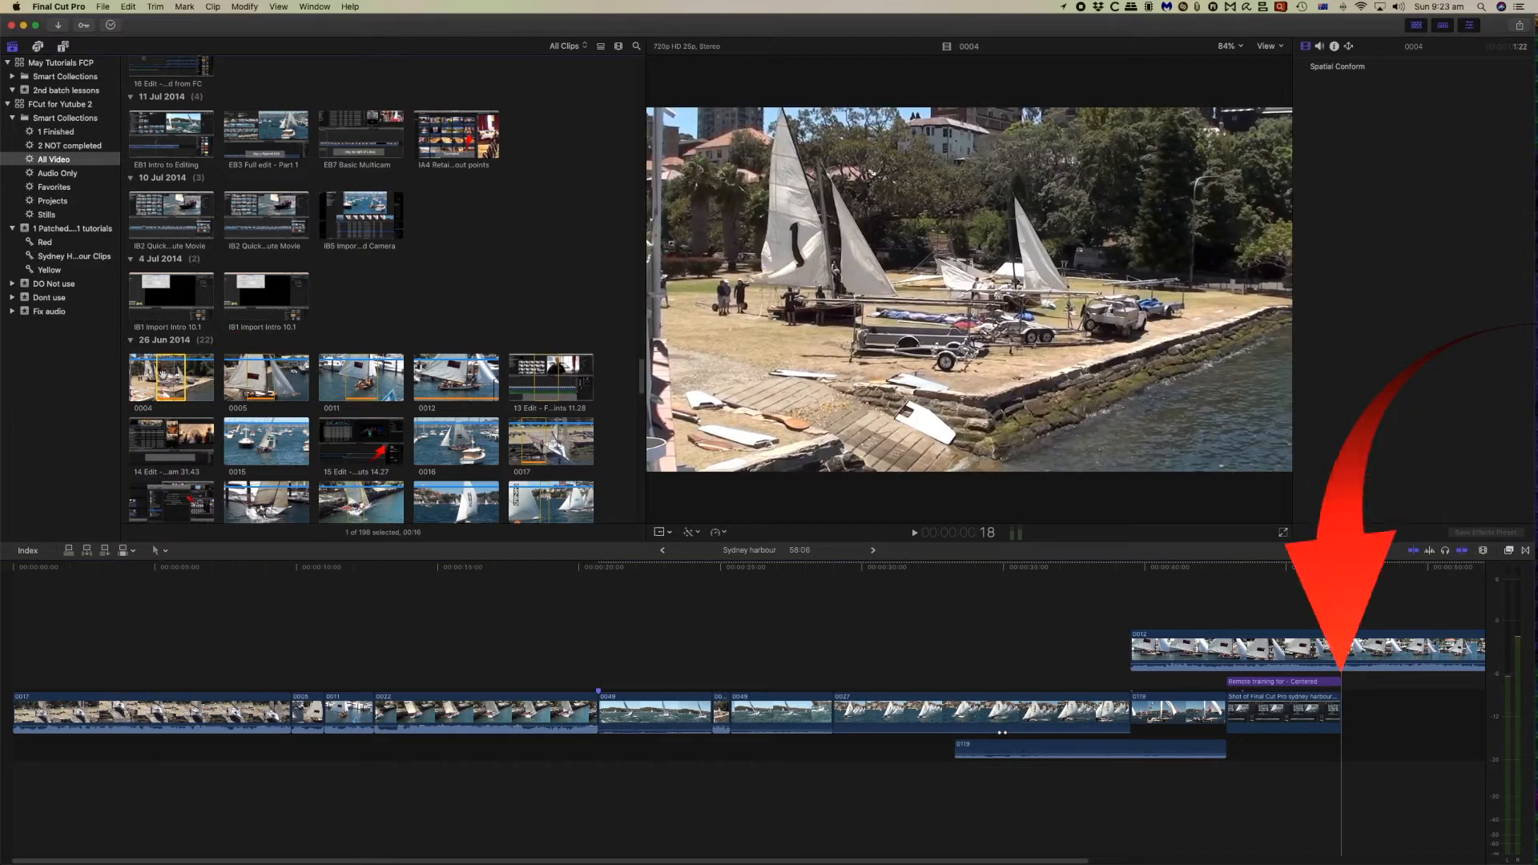
click(329, 550)
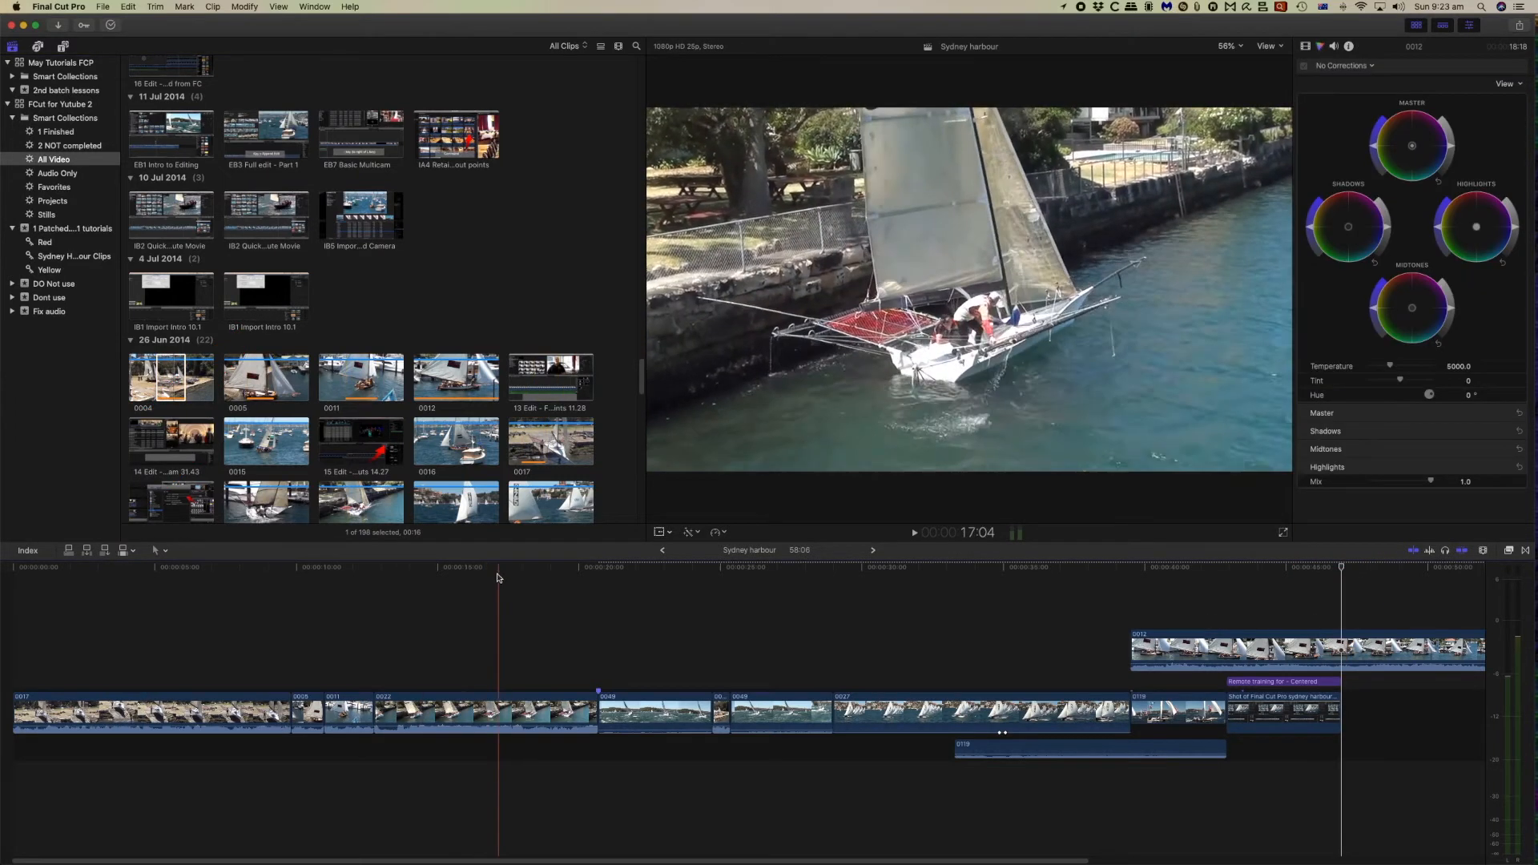
click(477, 569)
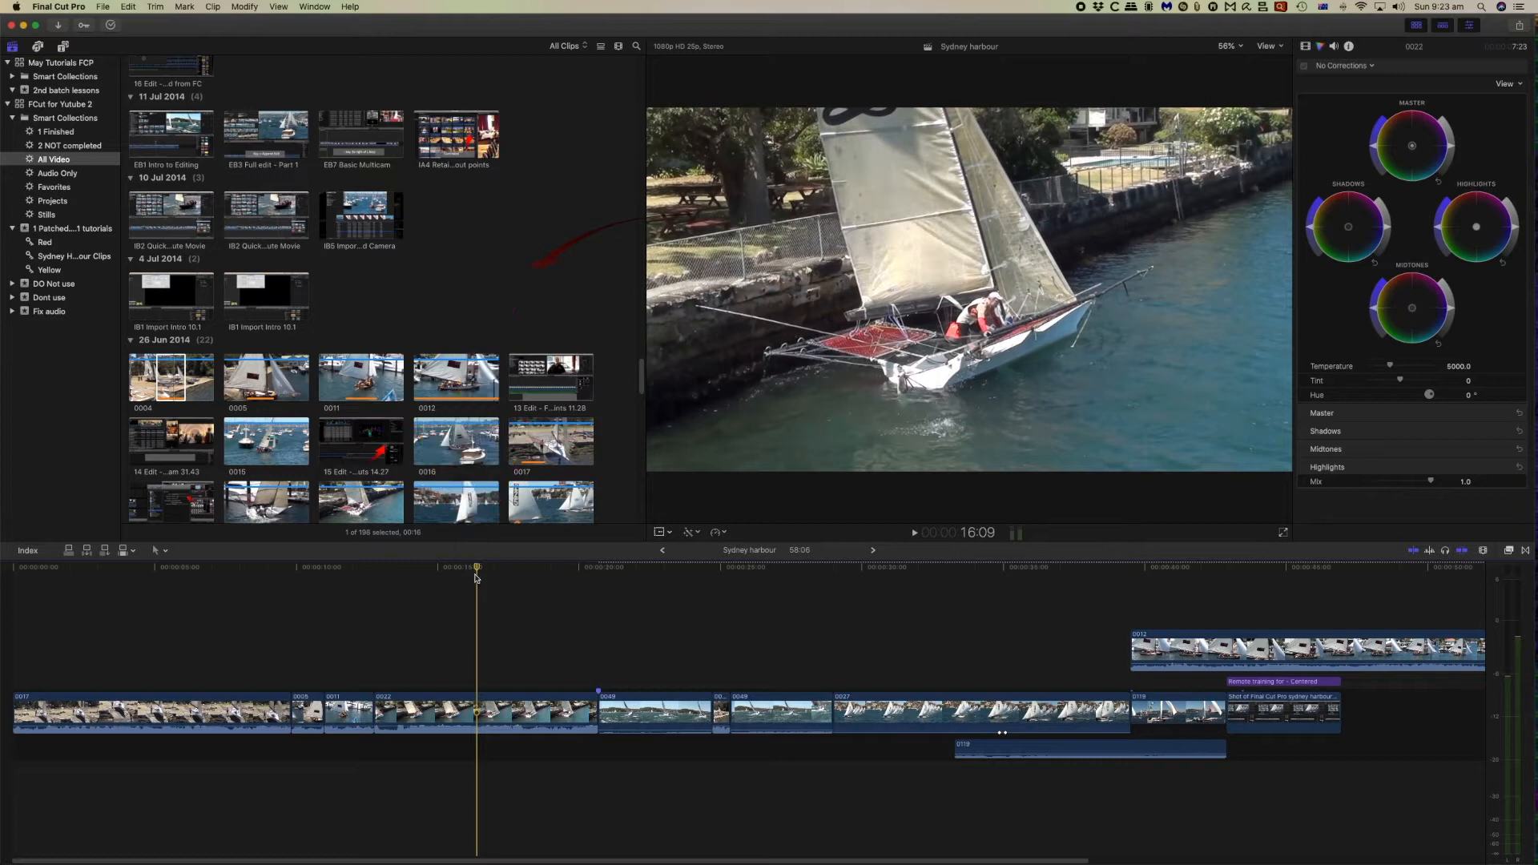
click(105, 551)
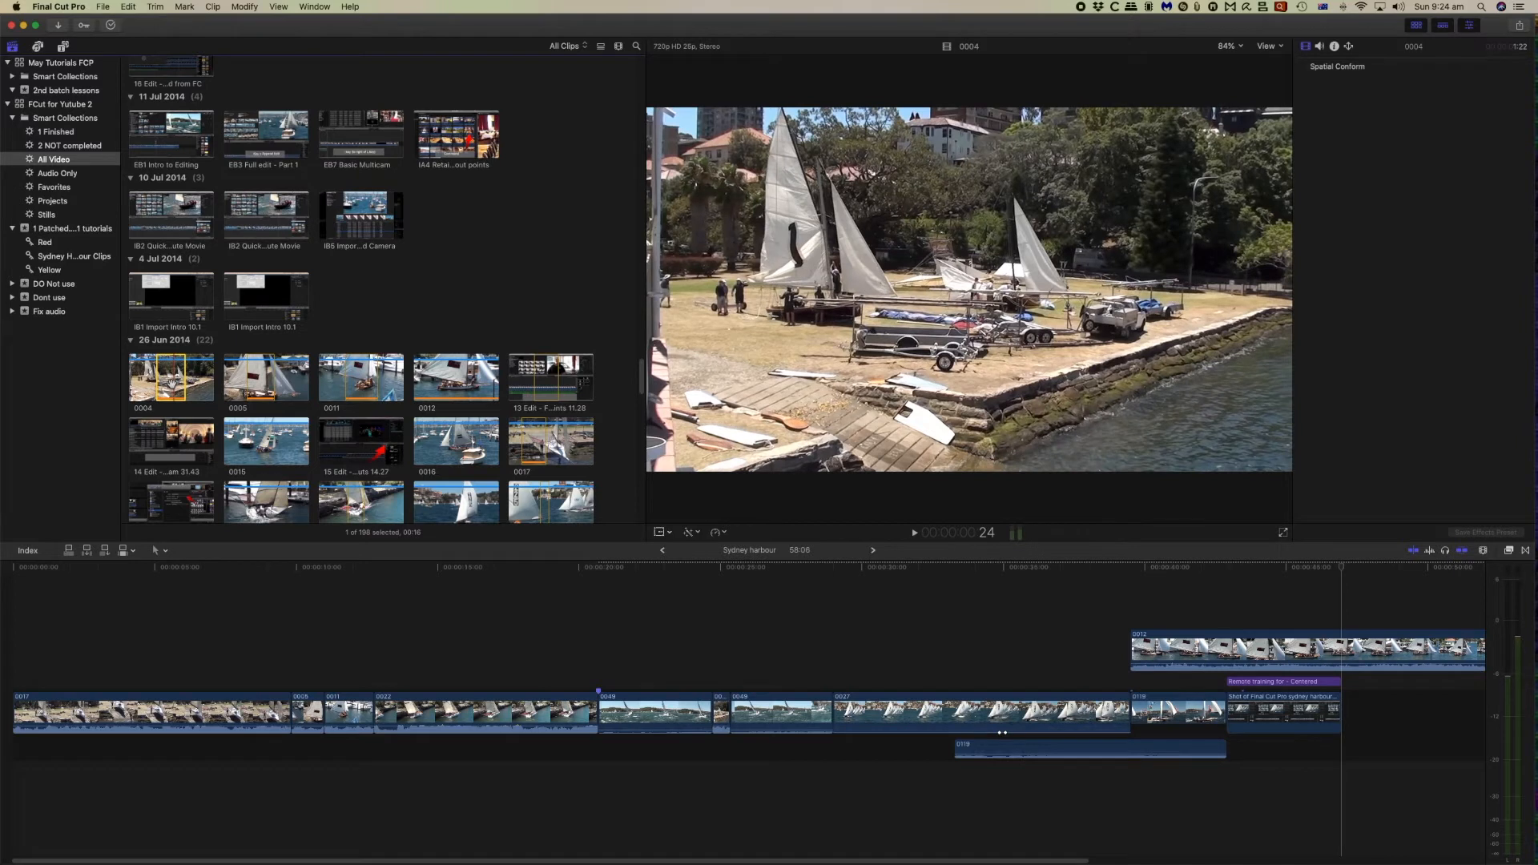
key(e)
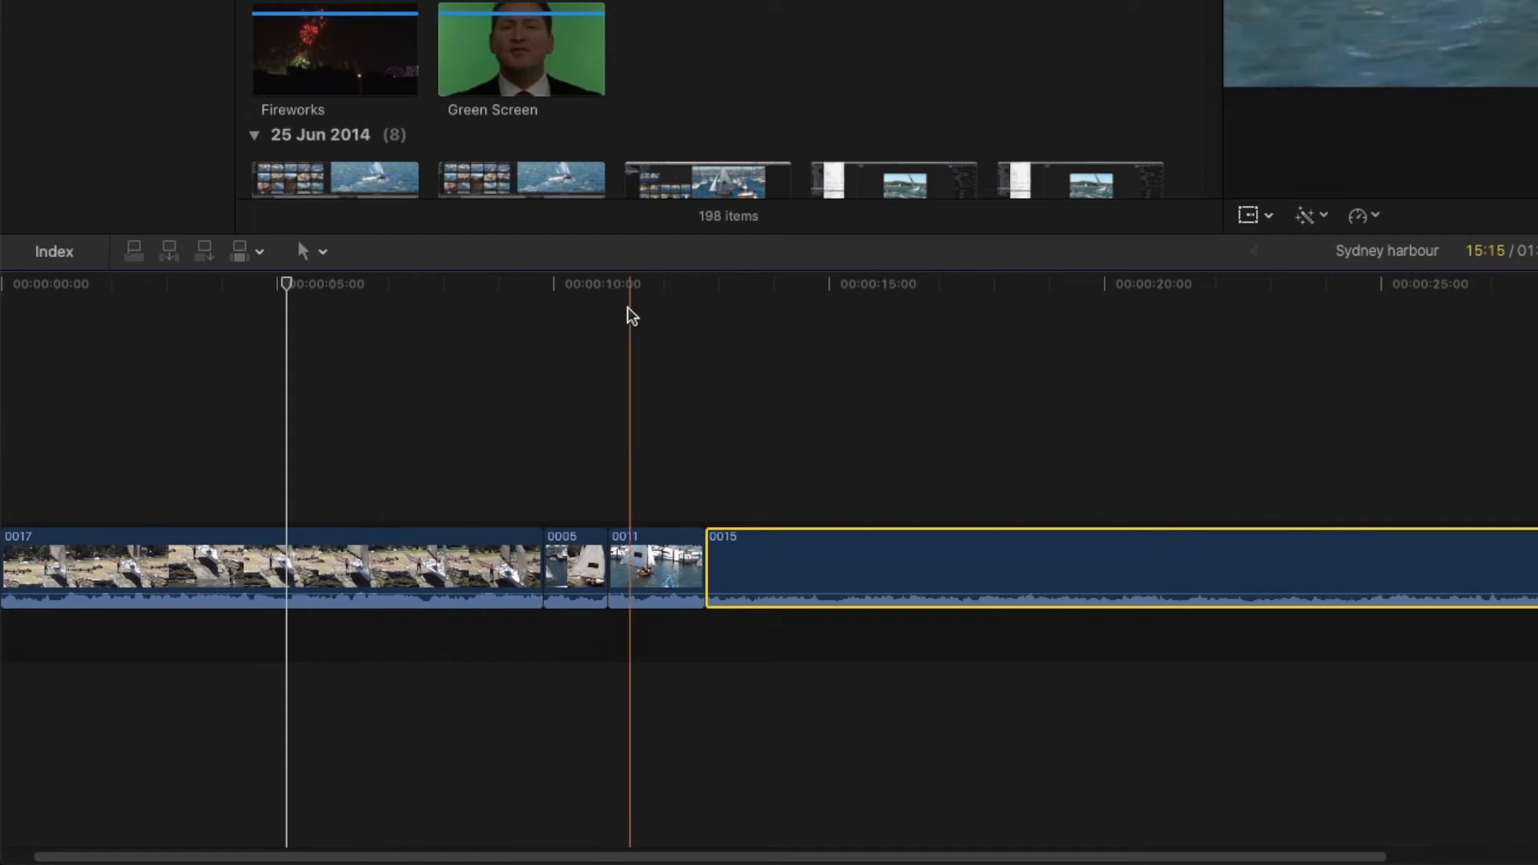
Connect clip 0004 above clip 0015 and insert clip 0005 between clips 0015 and 0022
click(681, 1)
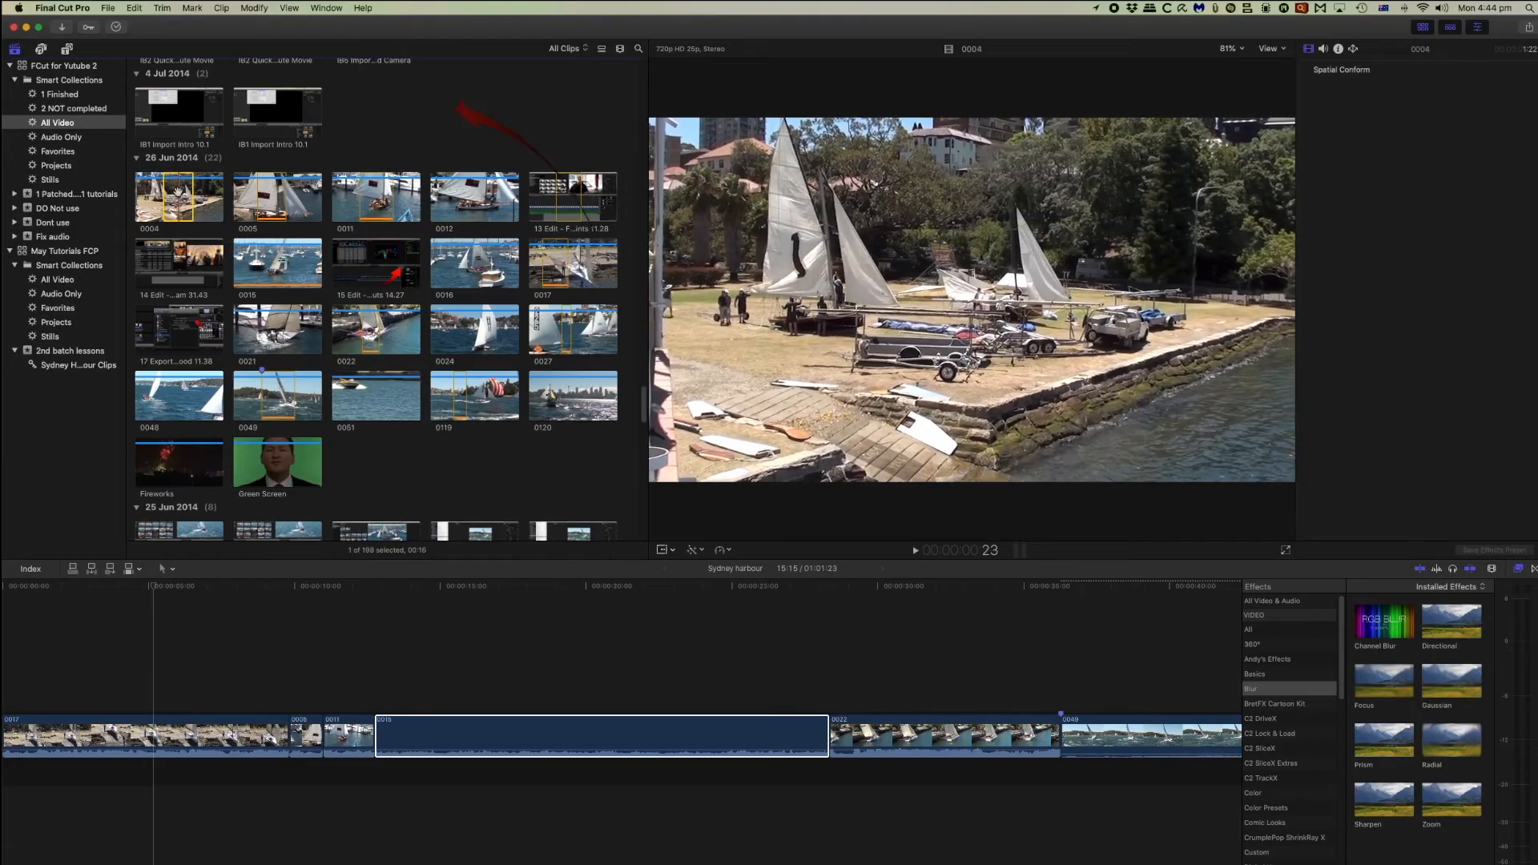
drag(178, 191, 642, 686)
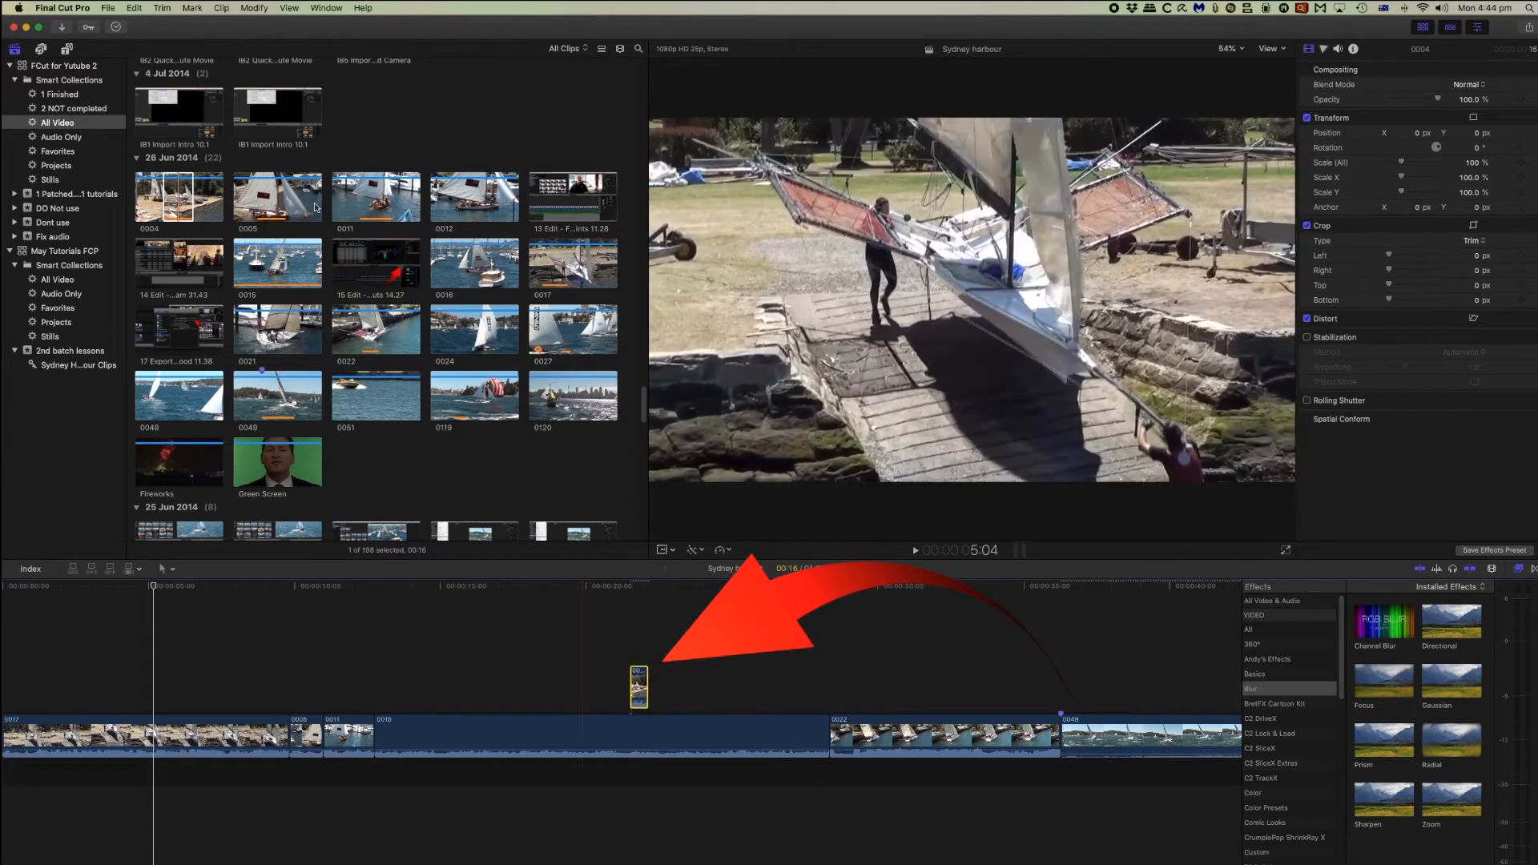
click(263, 187)
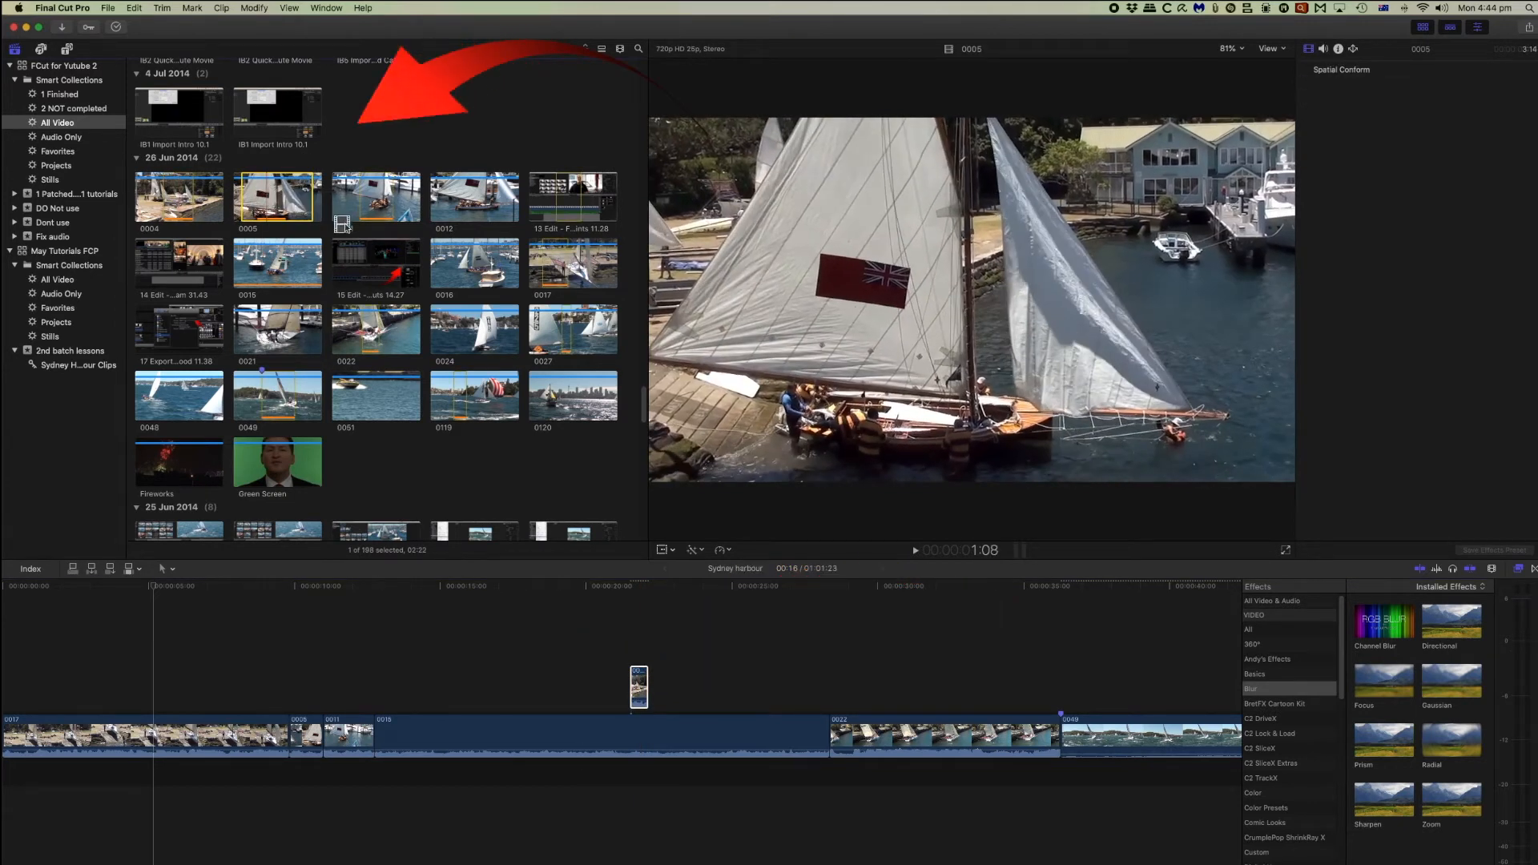
drag(611, 559, 826, 738)
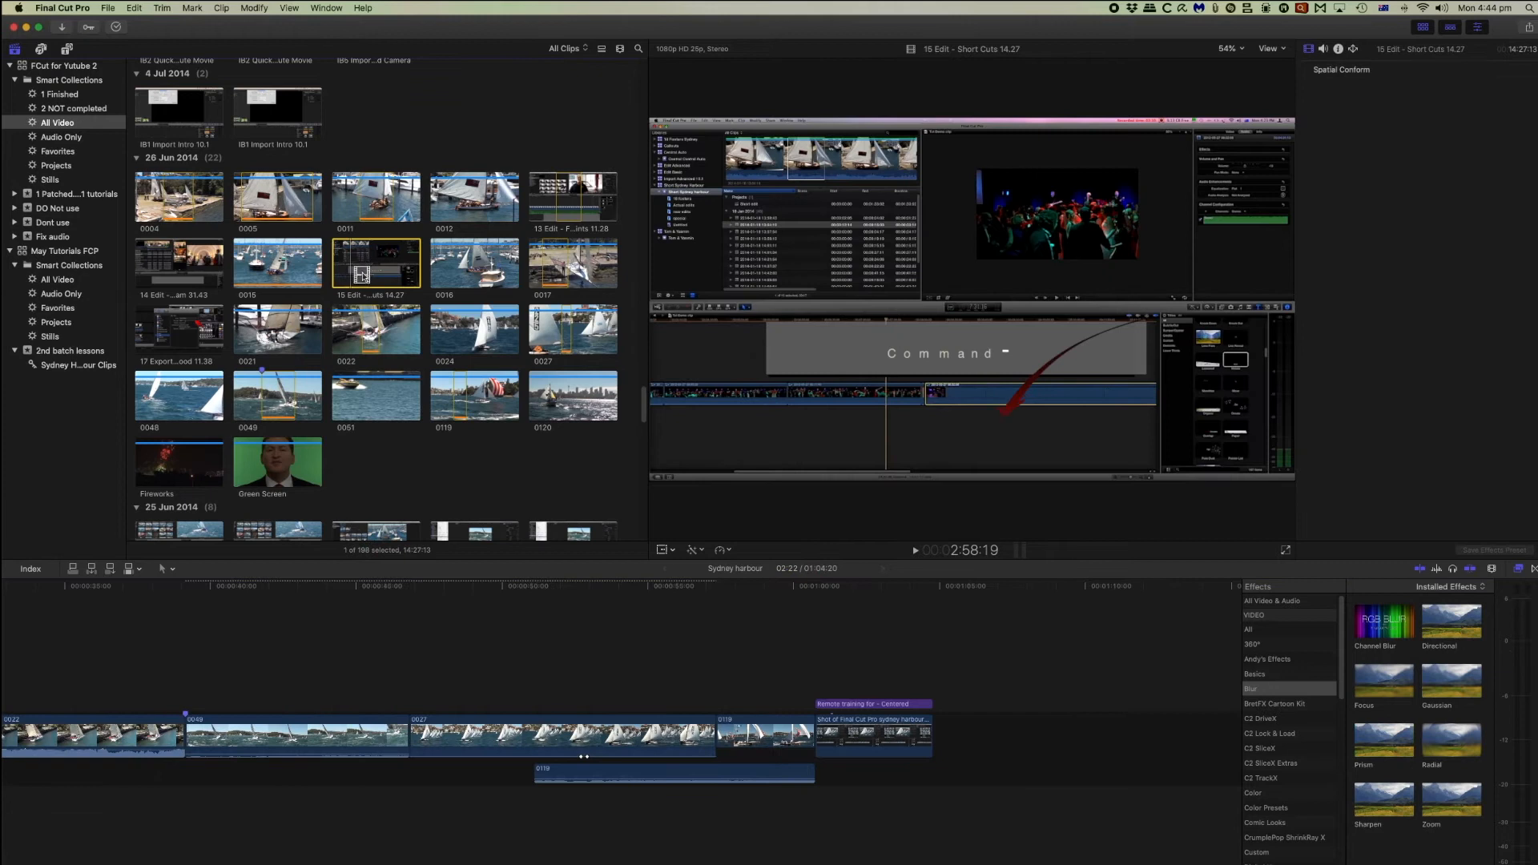
Place the clip 15 Edit - Short Cuts 14.27 at the timeline's end and append the yellow speedboat clip after it
drag(851, 567, 952, 735)
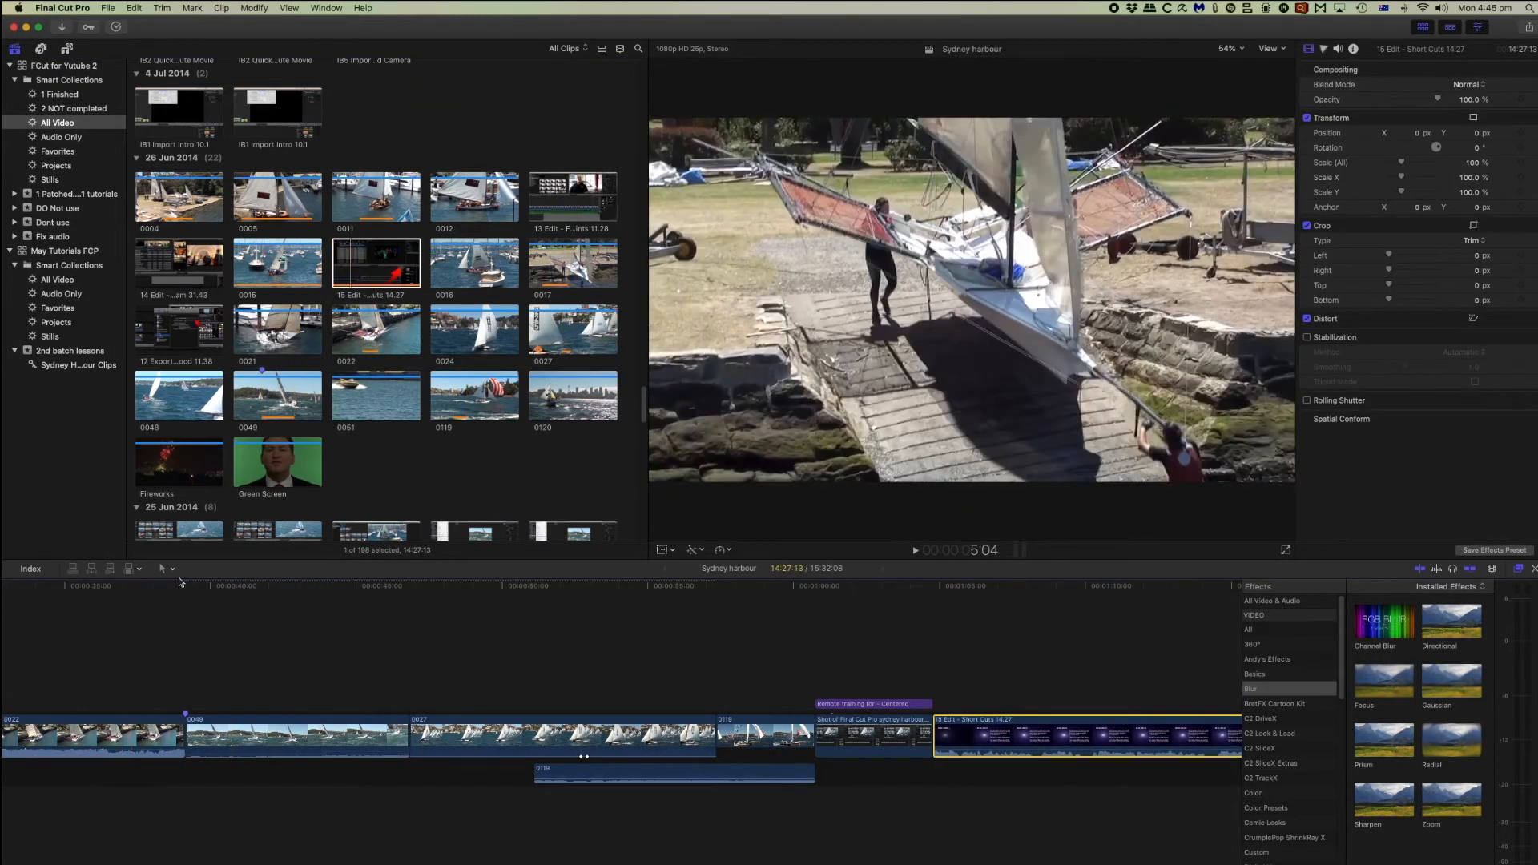
key(e)
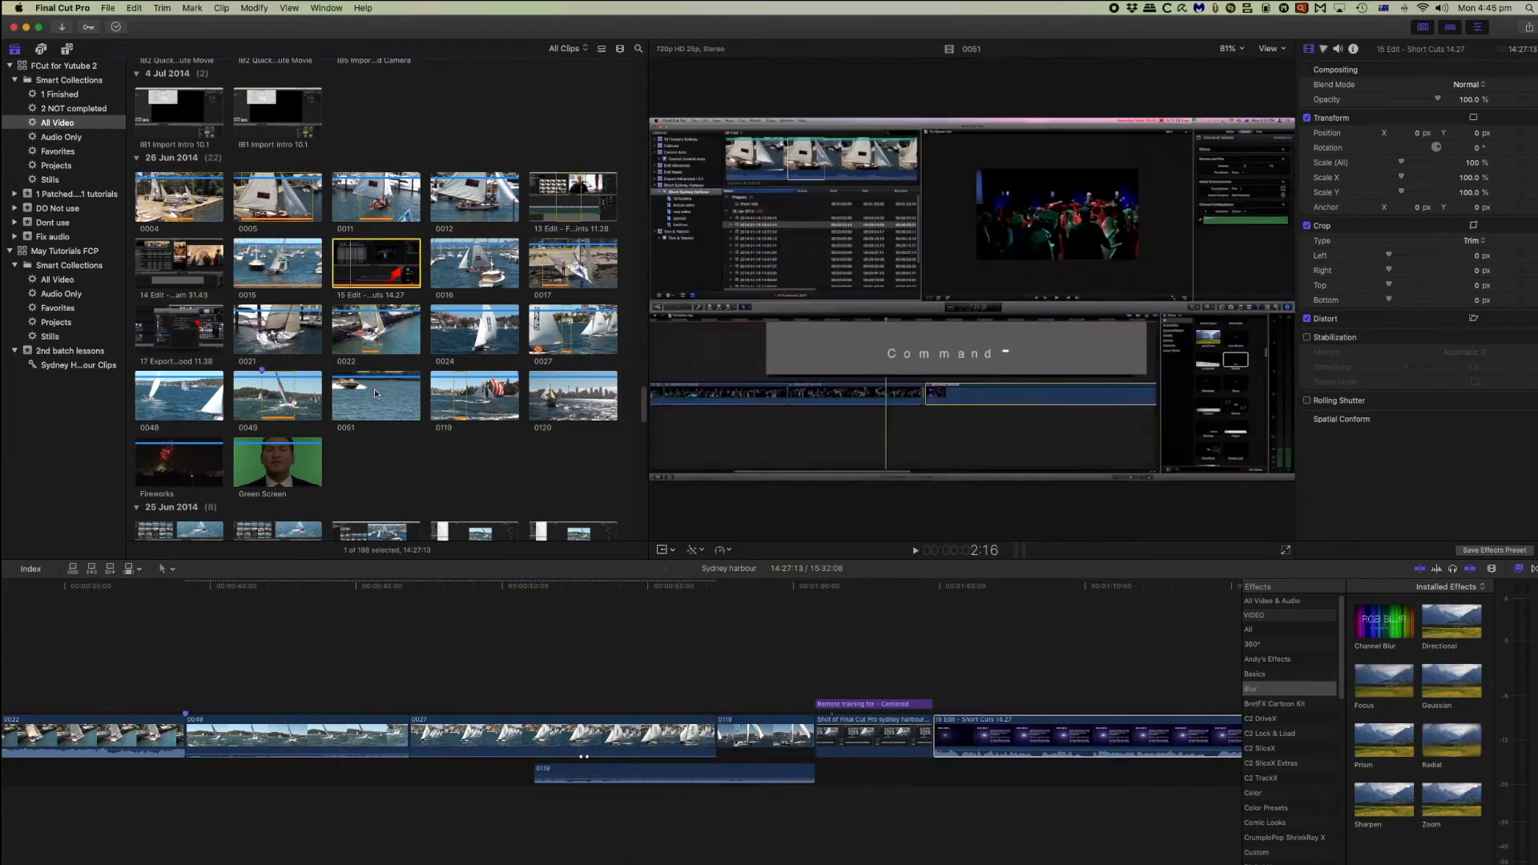
click(373, 388)
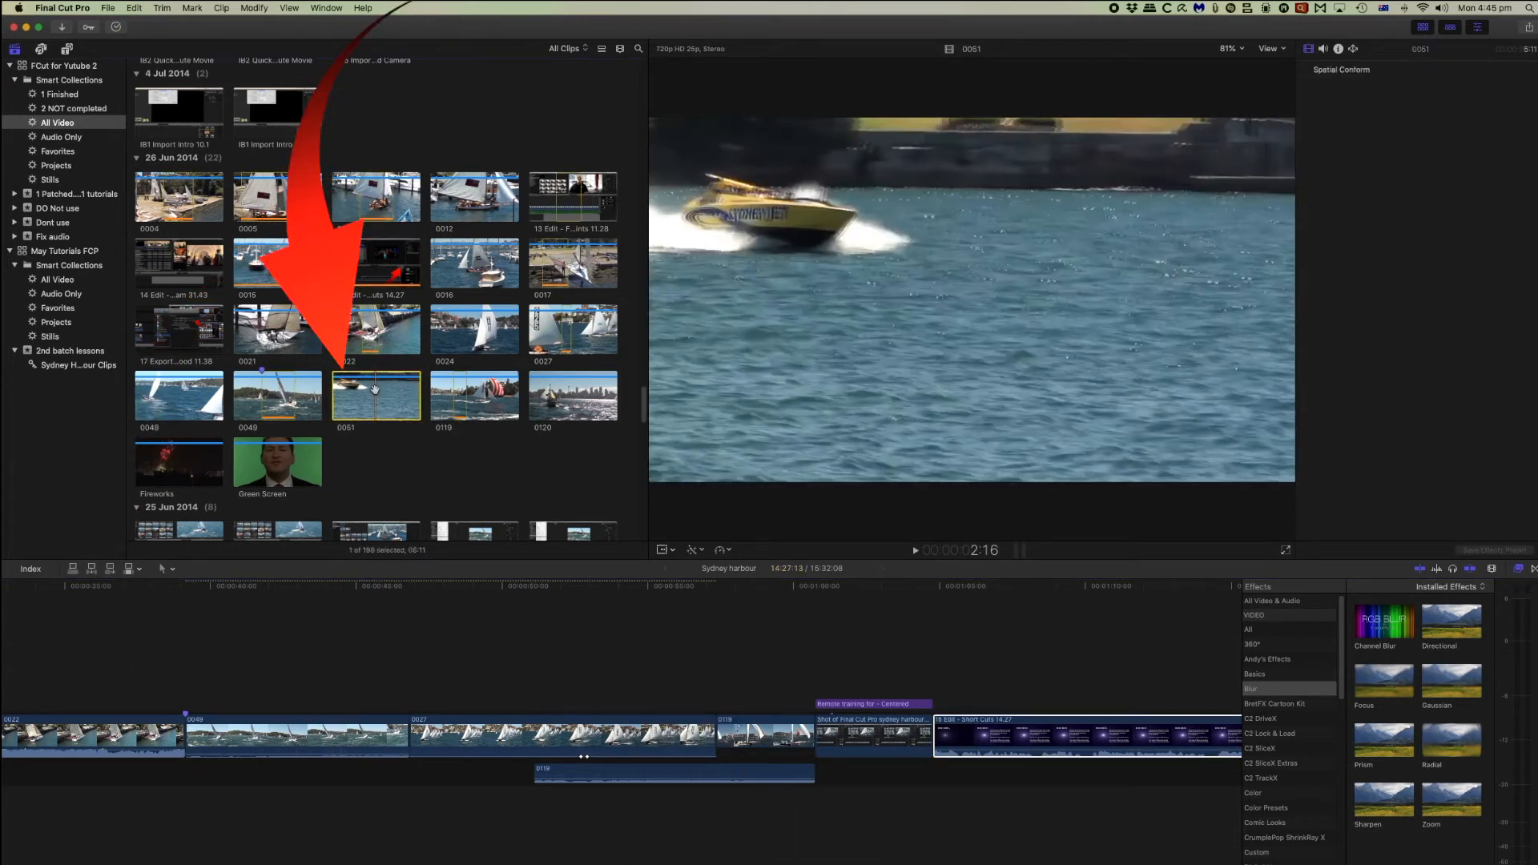
key(e)
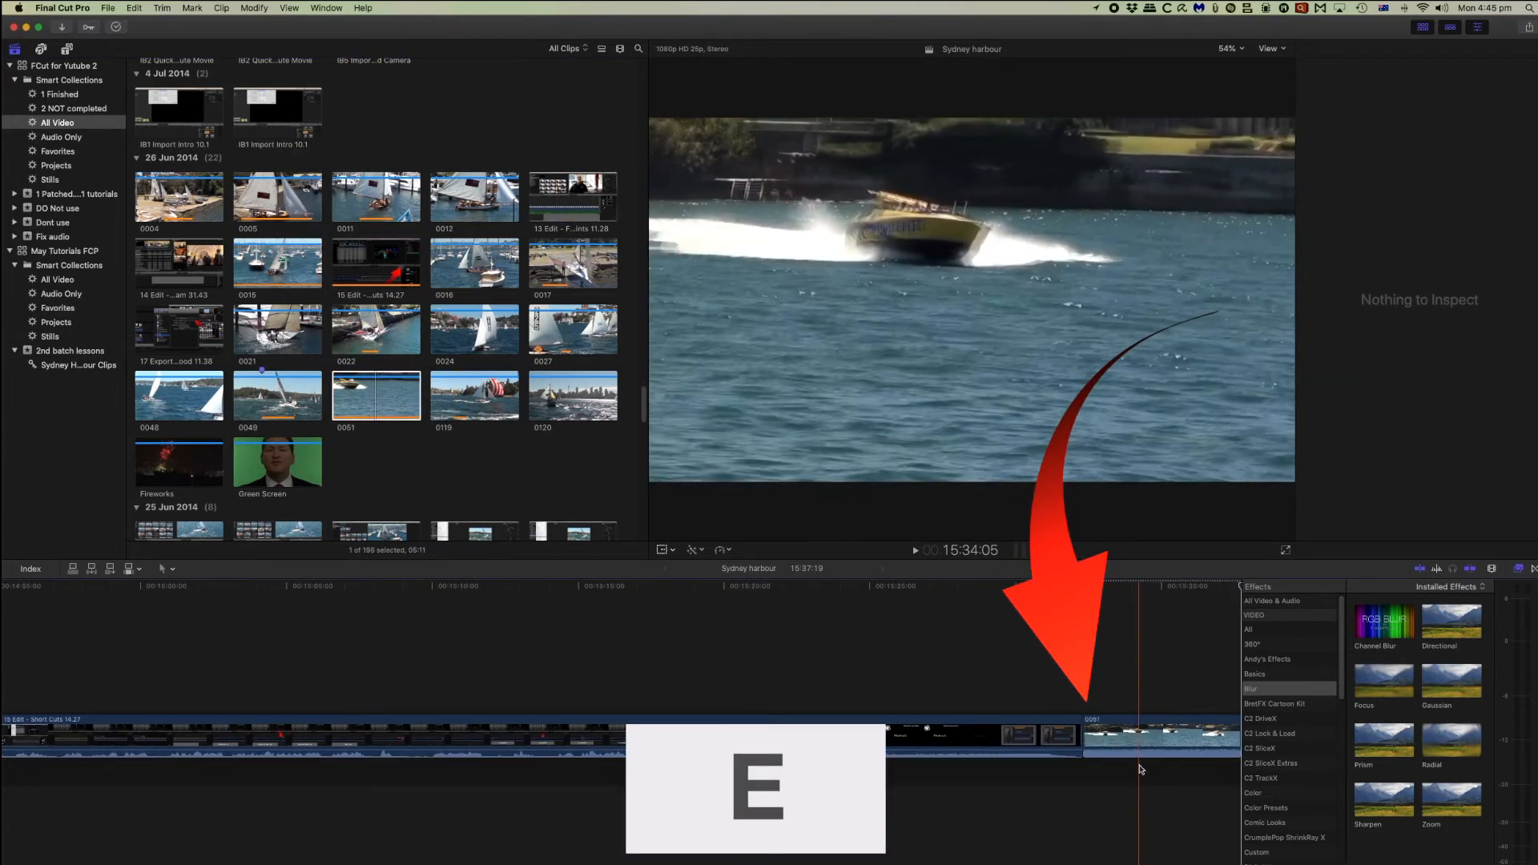
key(space)
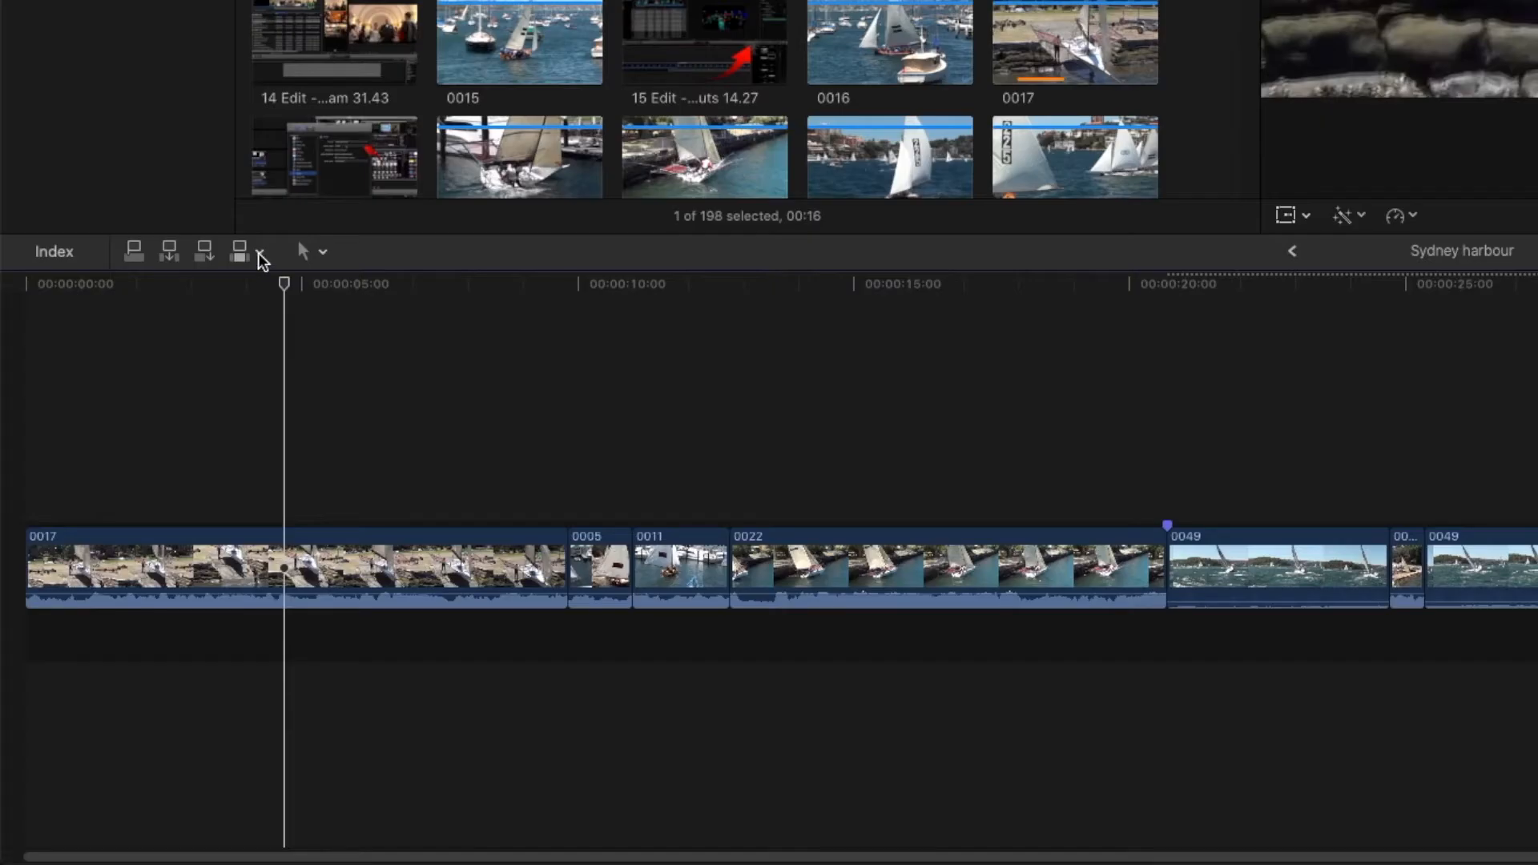
Restrict clip edits into the timeline to Audio Only
click(259, 253)
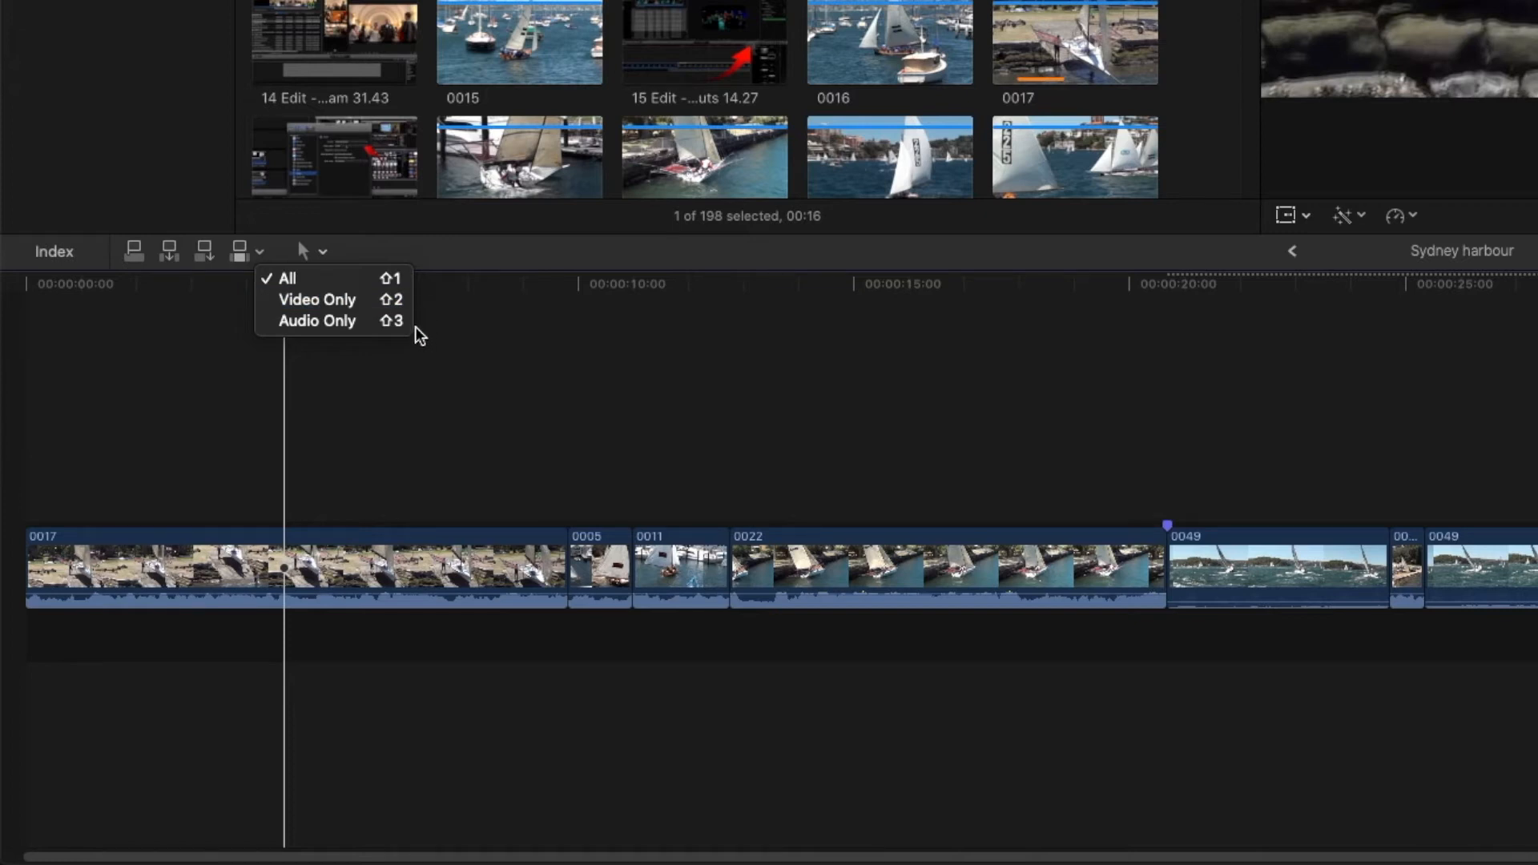
click(305, 322)
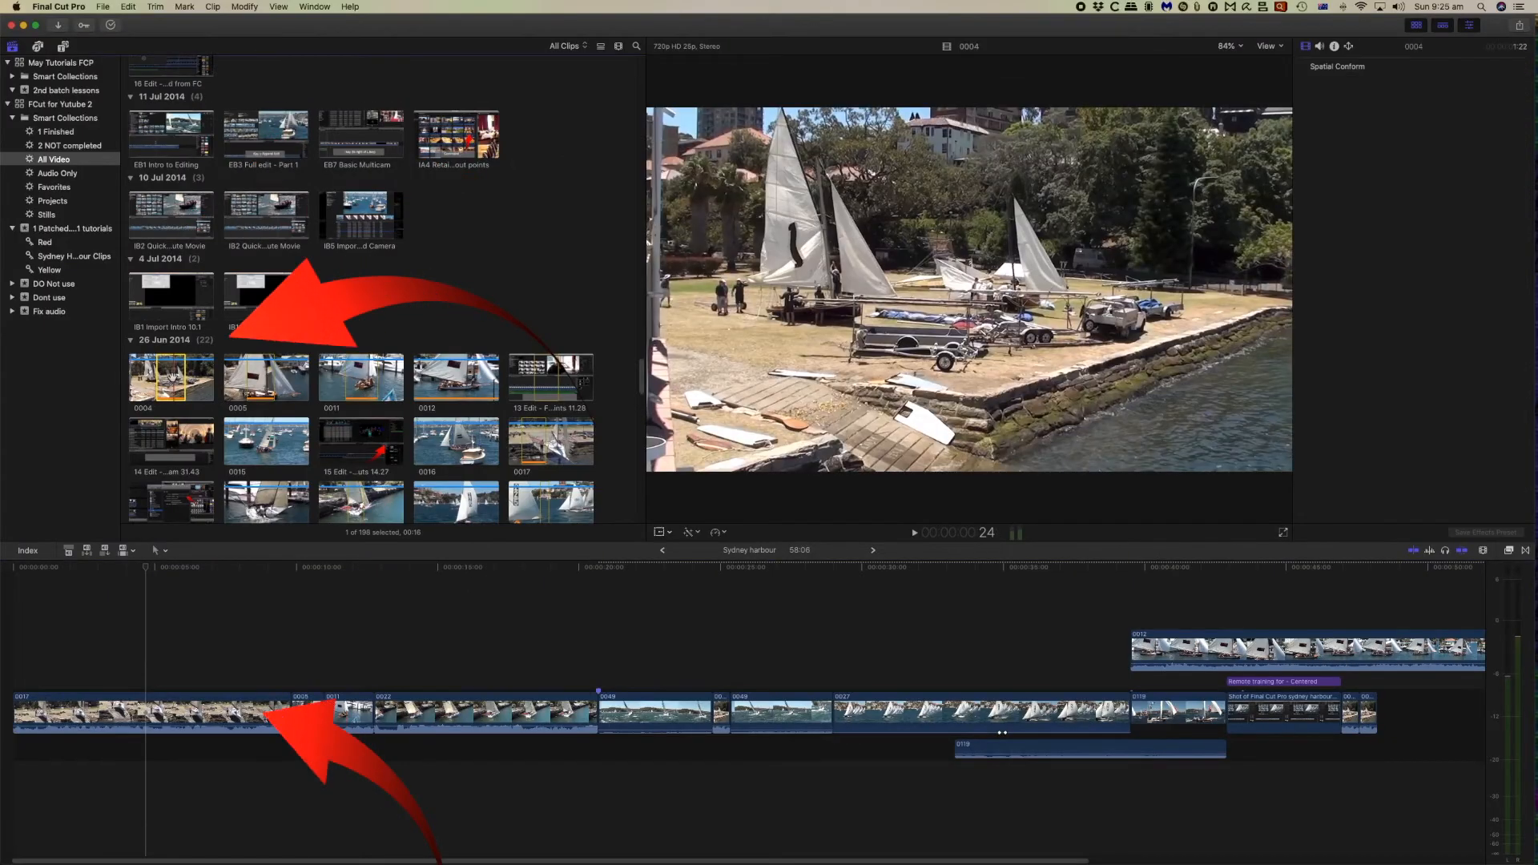
click(149, 698)
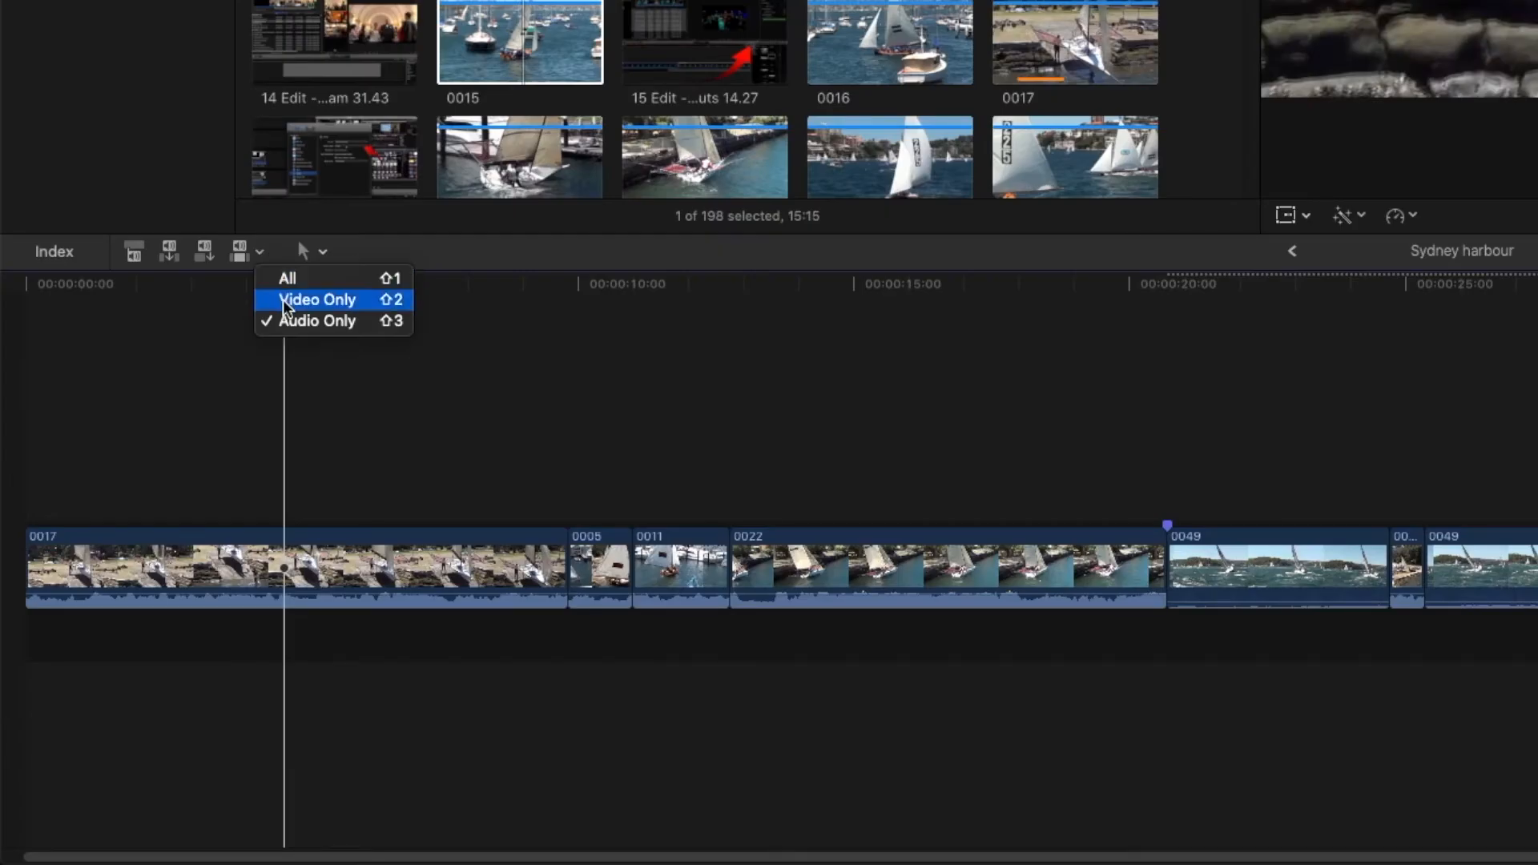
Restrict edits to Video Only and insert clip 0015 at the playhead within clip 0017
click(277, 299)
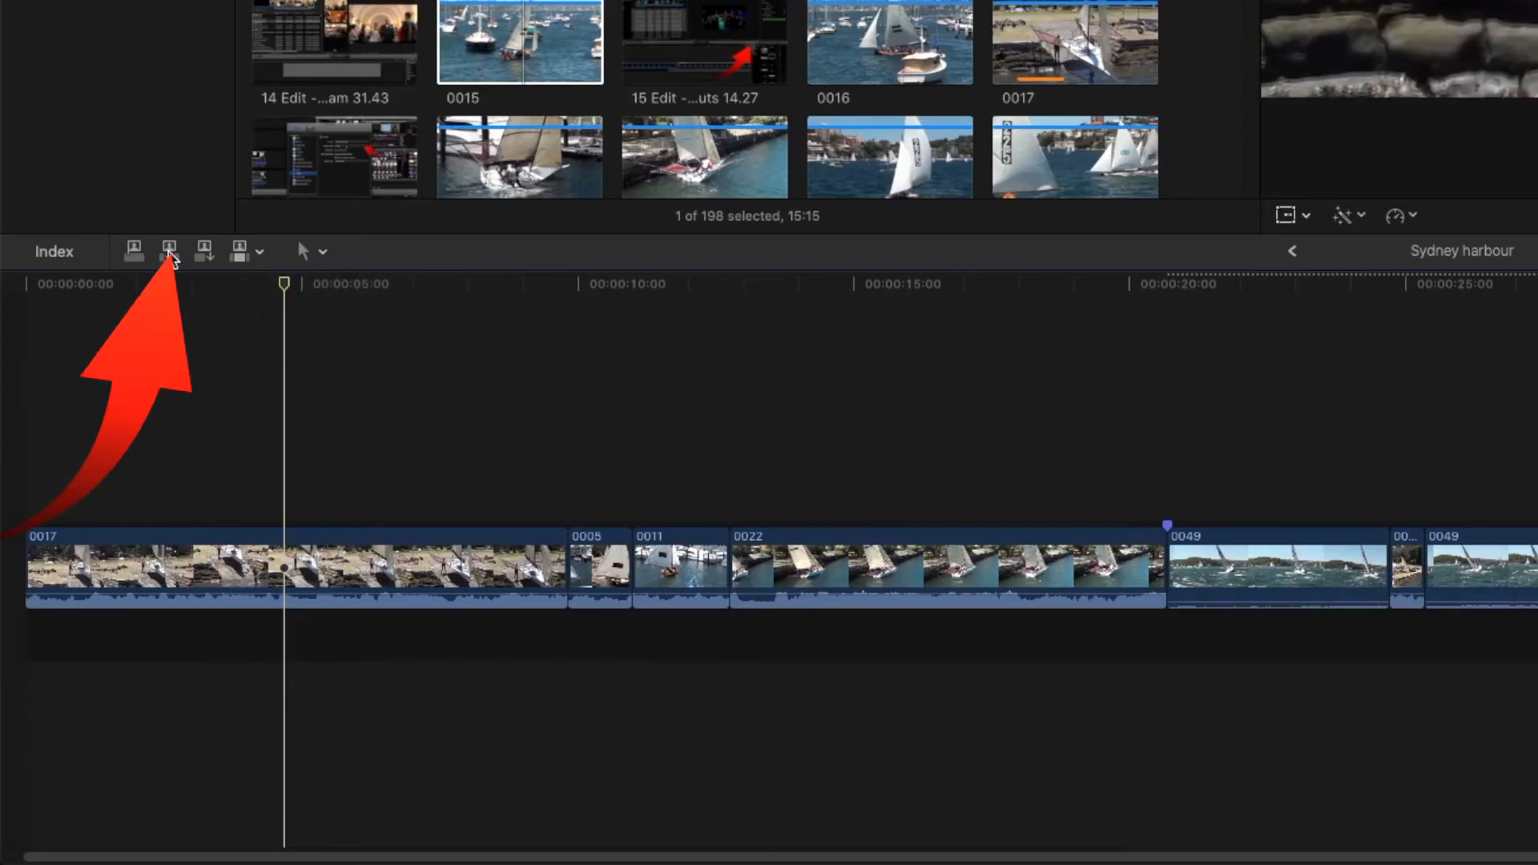
click(169, 251)
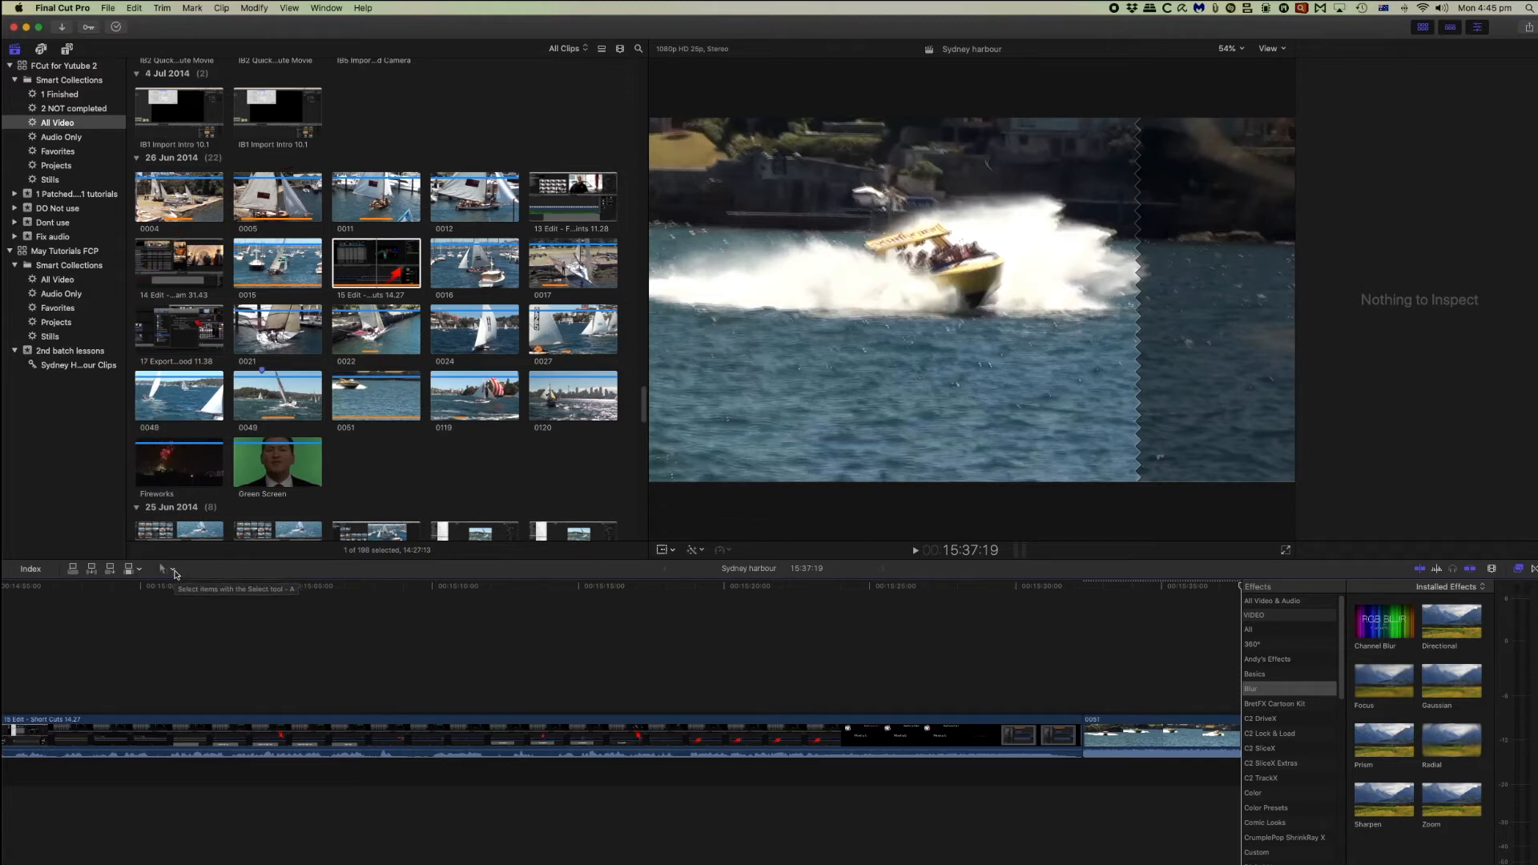
With the Select tool, move the connected clip above clip 0015 a few seconds earlier and select clip 0015
click(174, 571)
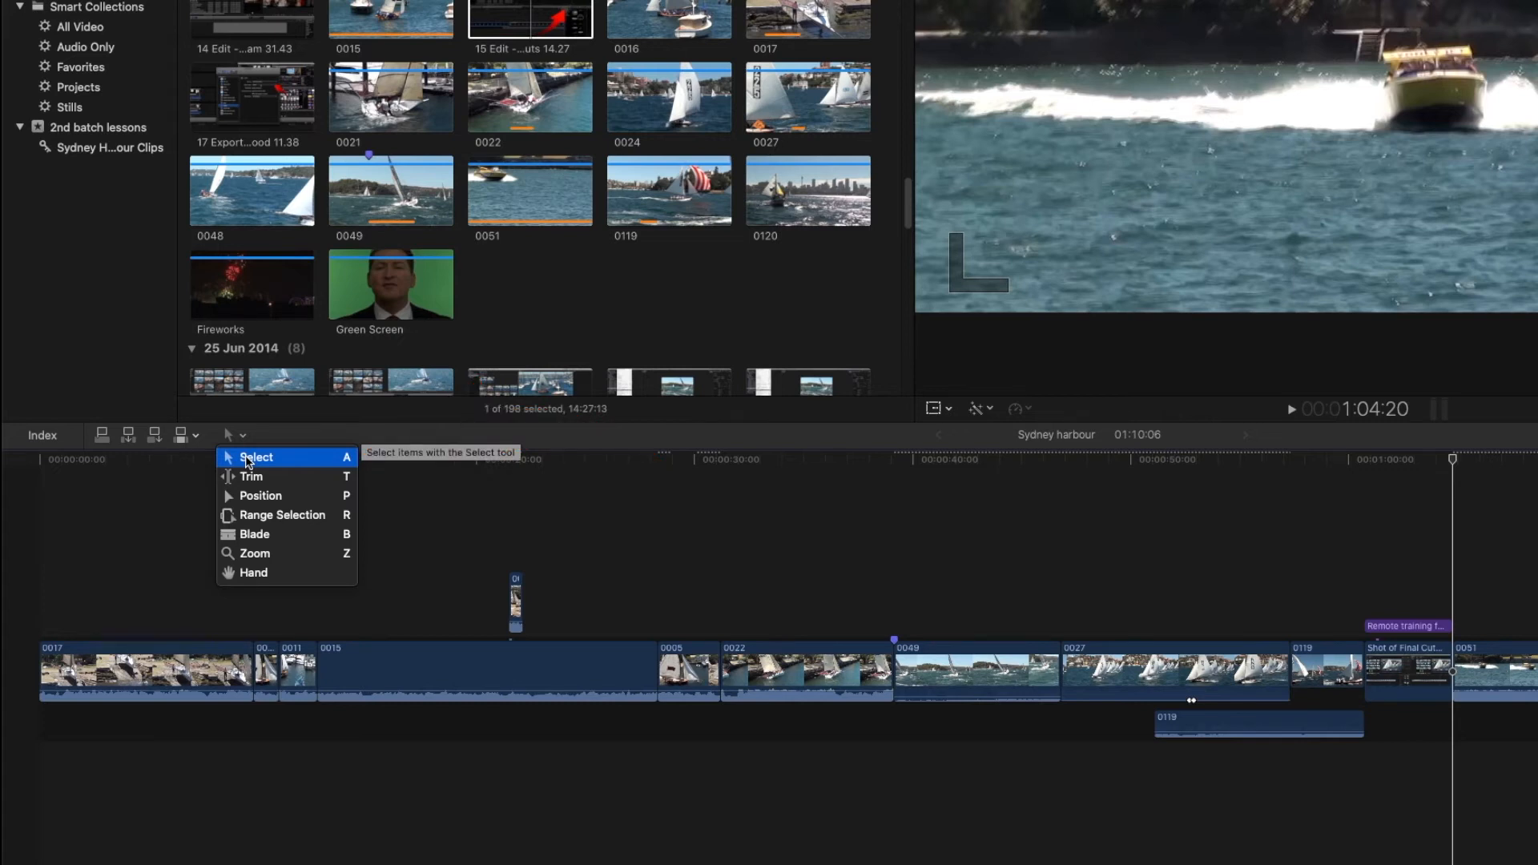
click(517, 606)
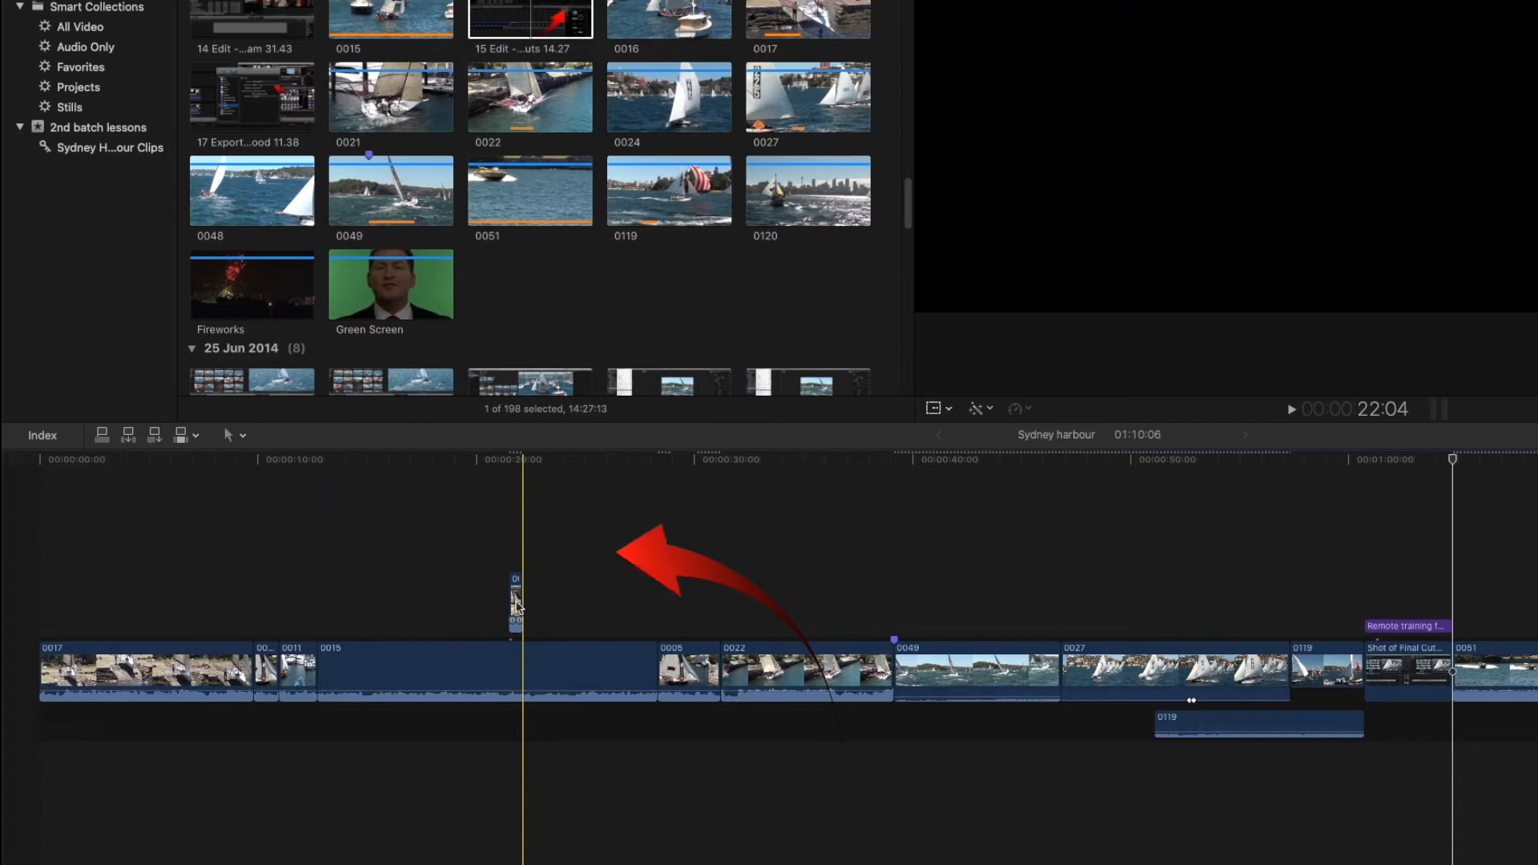
drag(517, 607, 457, 603)
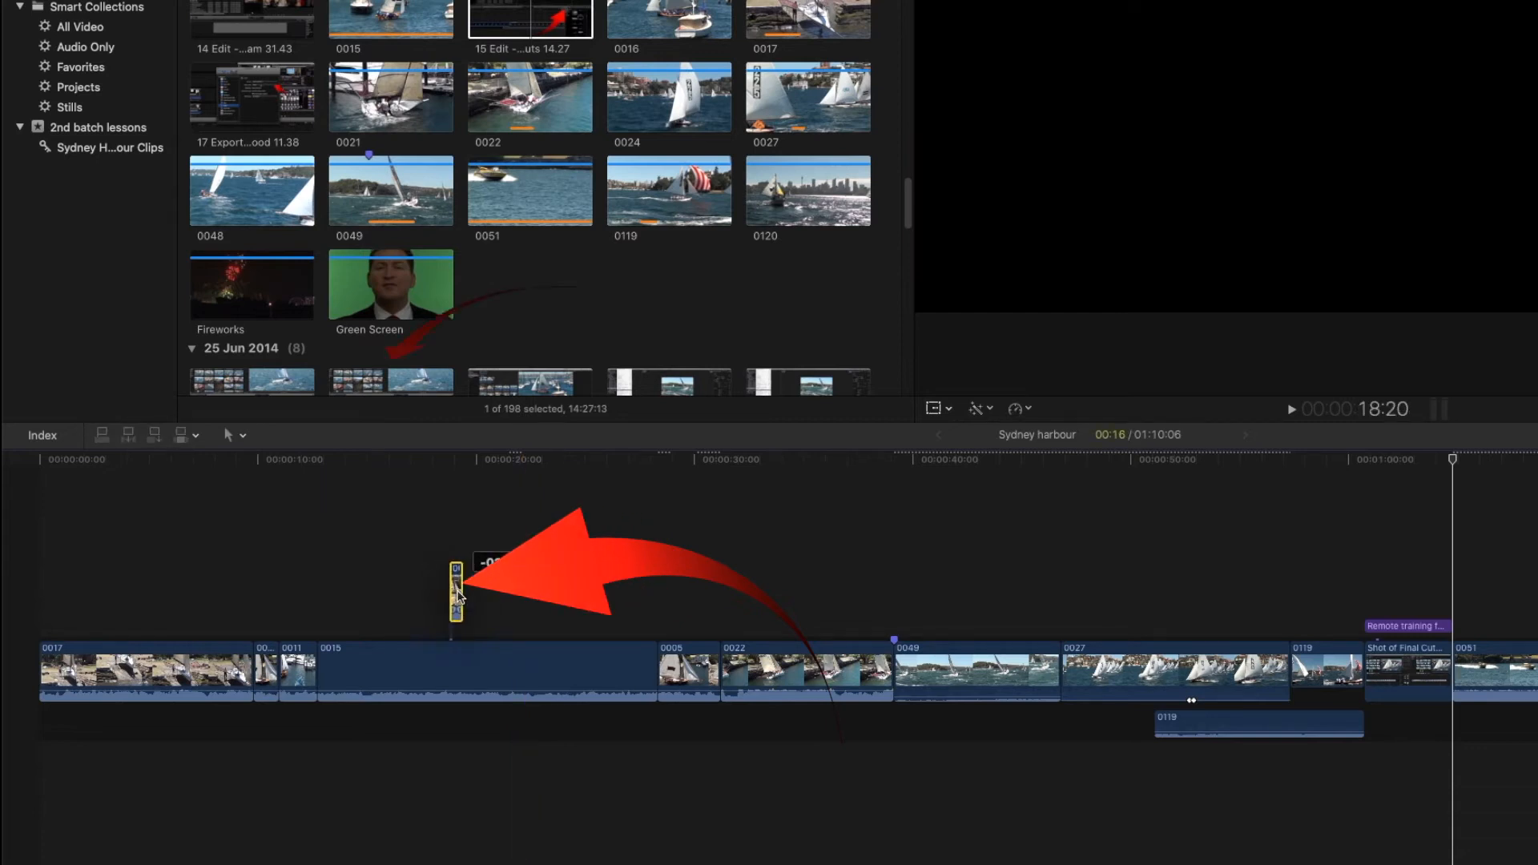
mouse_move(319, 672)
mouse_down()
mouse_move(364, 672)
mouse_move(320, 669)
mouse_up()
mouse_move(496, 669)
mouse_down()
mouse_move(651, 613)
mouse_move(1044, 609)
mouse_move(567, 636)
mouse_move(496, 668)
mouse_up()
Switch to the Trim tool and select the edit point at the start of clip 0005
click(232, 435)
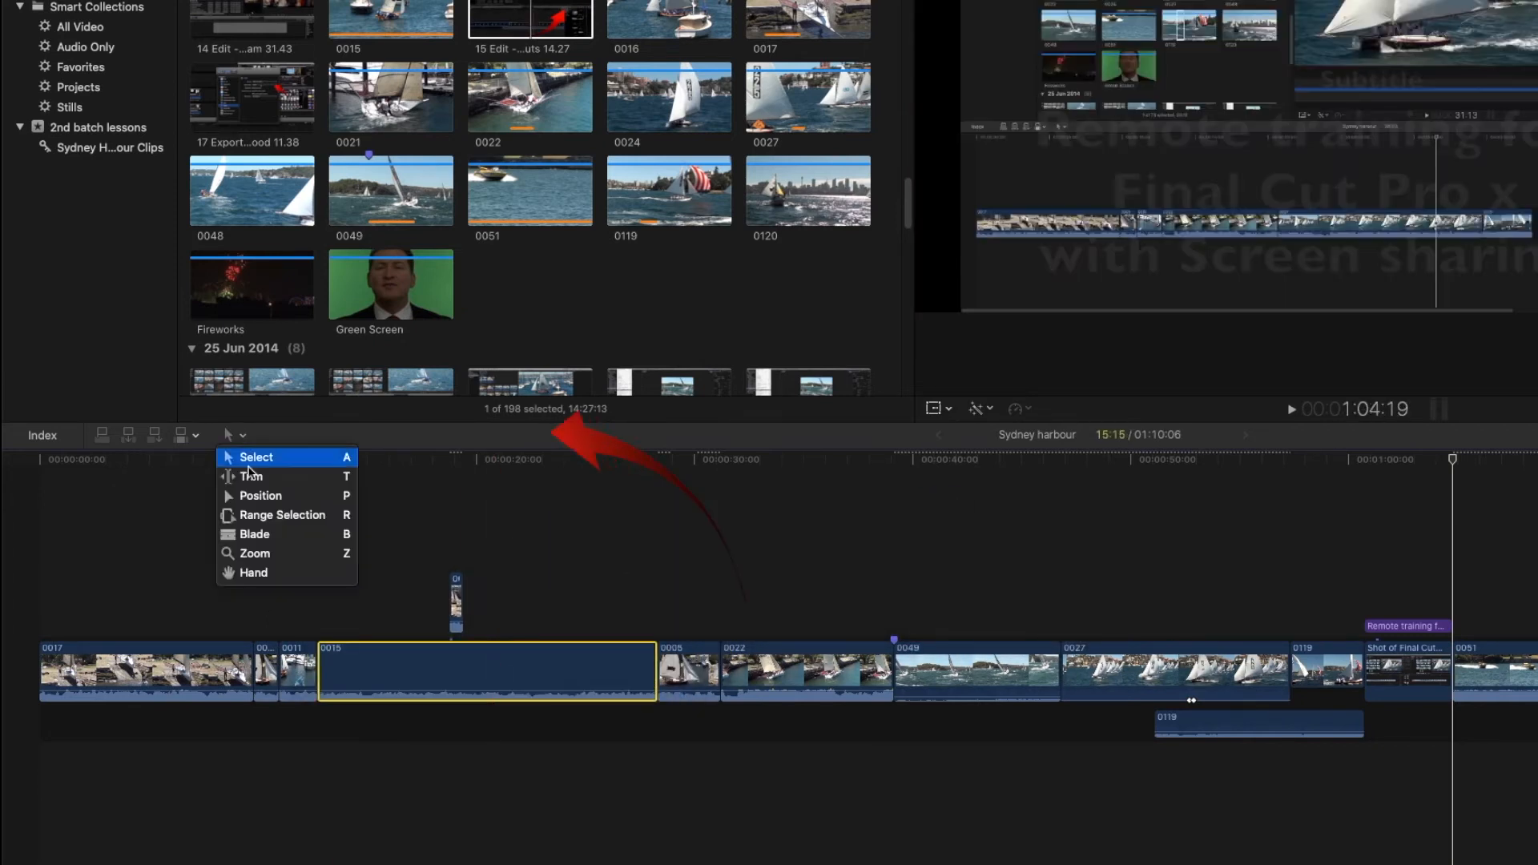
click(405, 487)
click(689, 572)
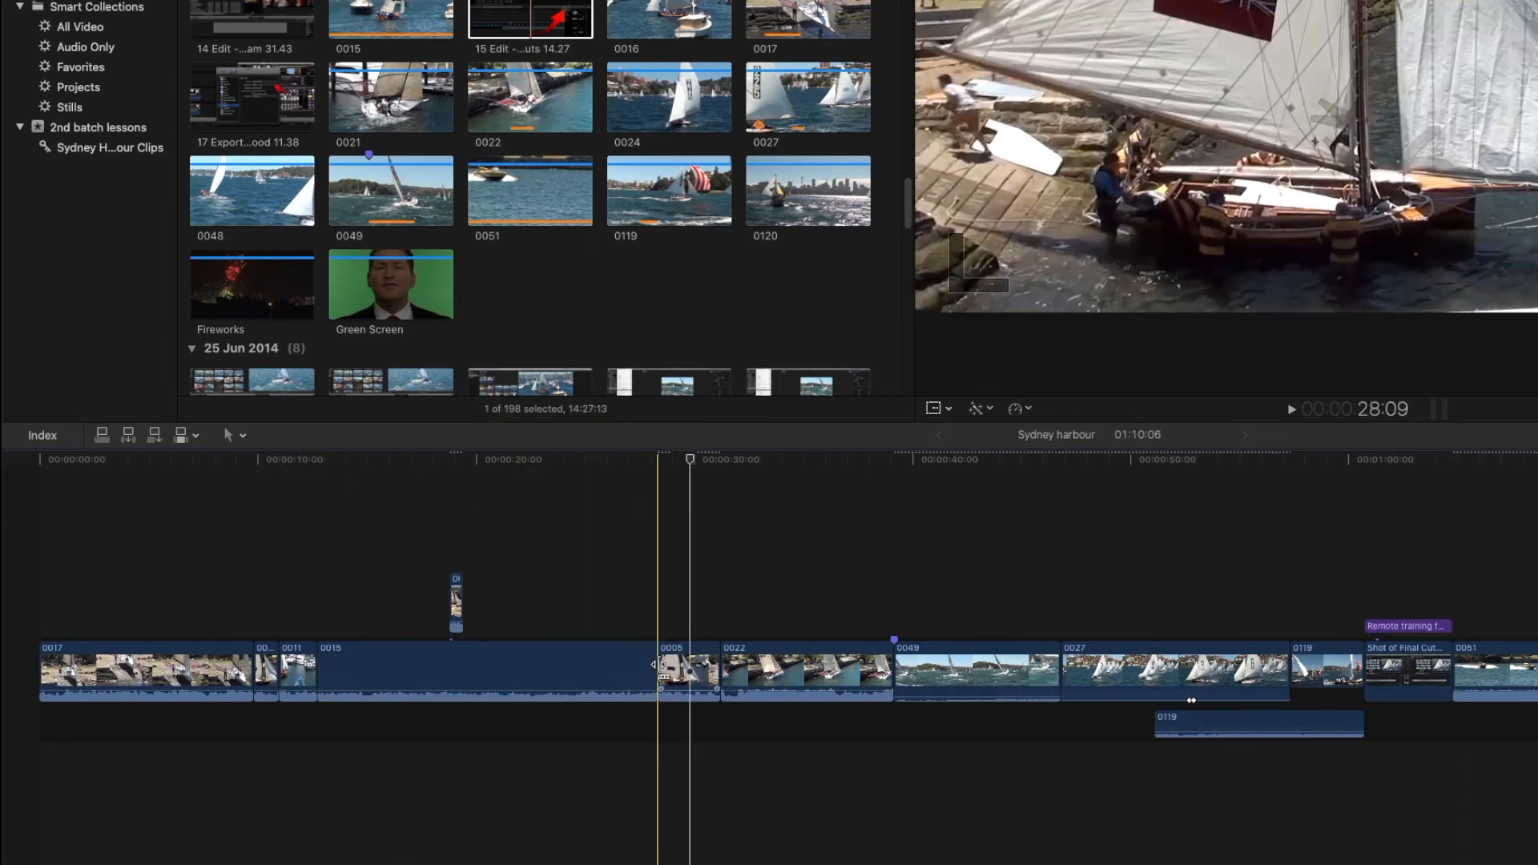
key(t)
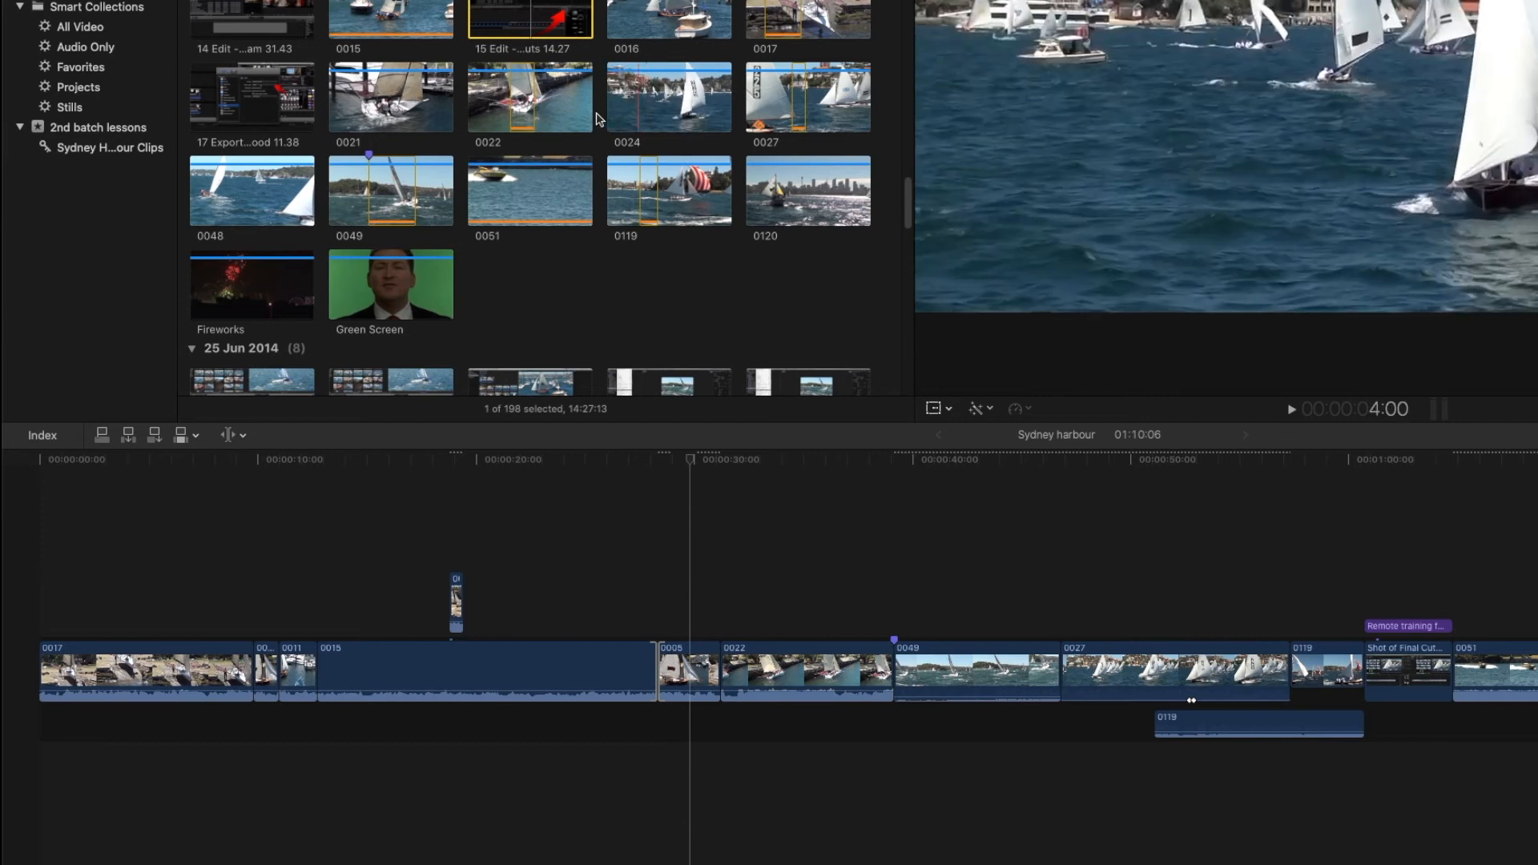
click(649, 639)
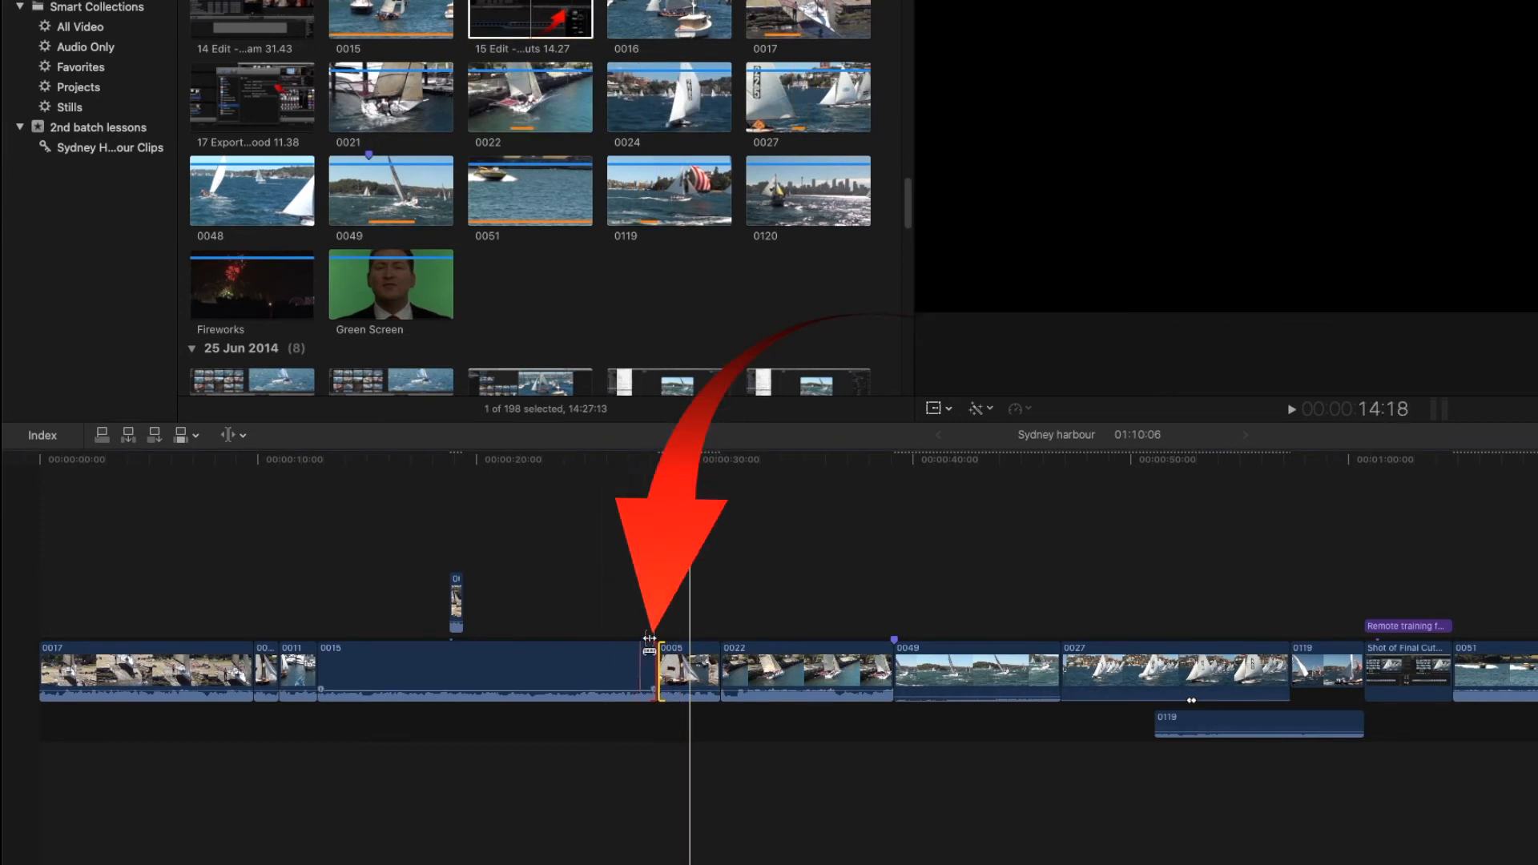
Roll the edit between clips 0022 and 0049 earlier, offsetting the video cut from the expanded audio cut
click(893, 668)
drag(892, 667, 855, 666)
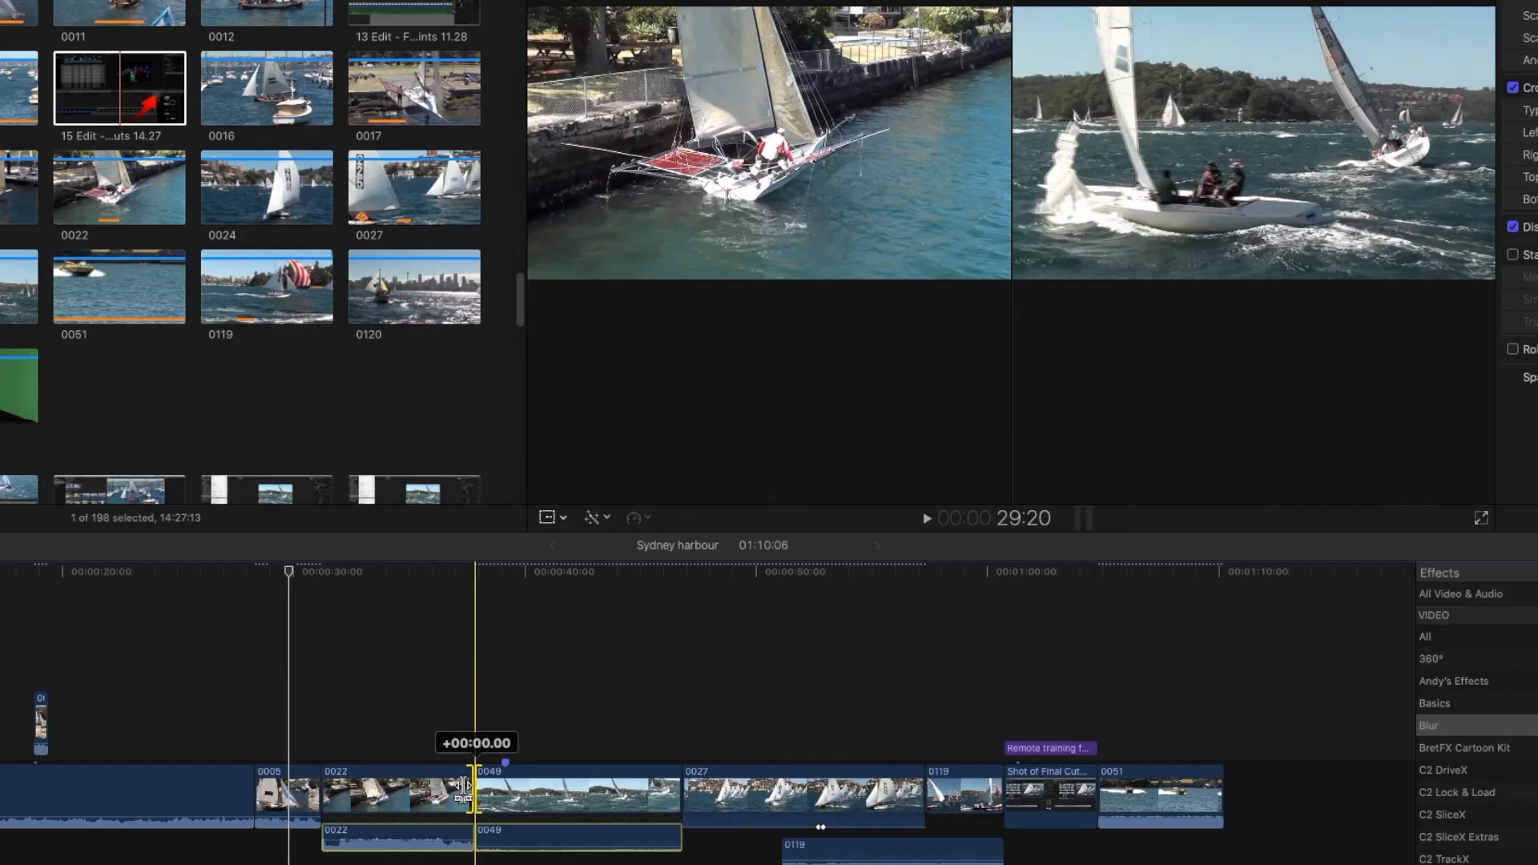
drag(463, 785, 512, 788)
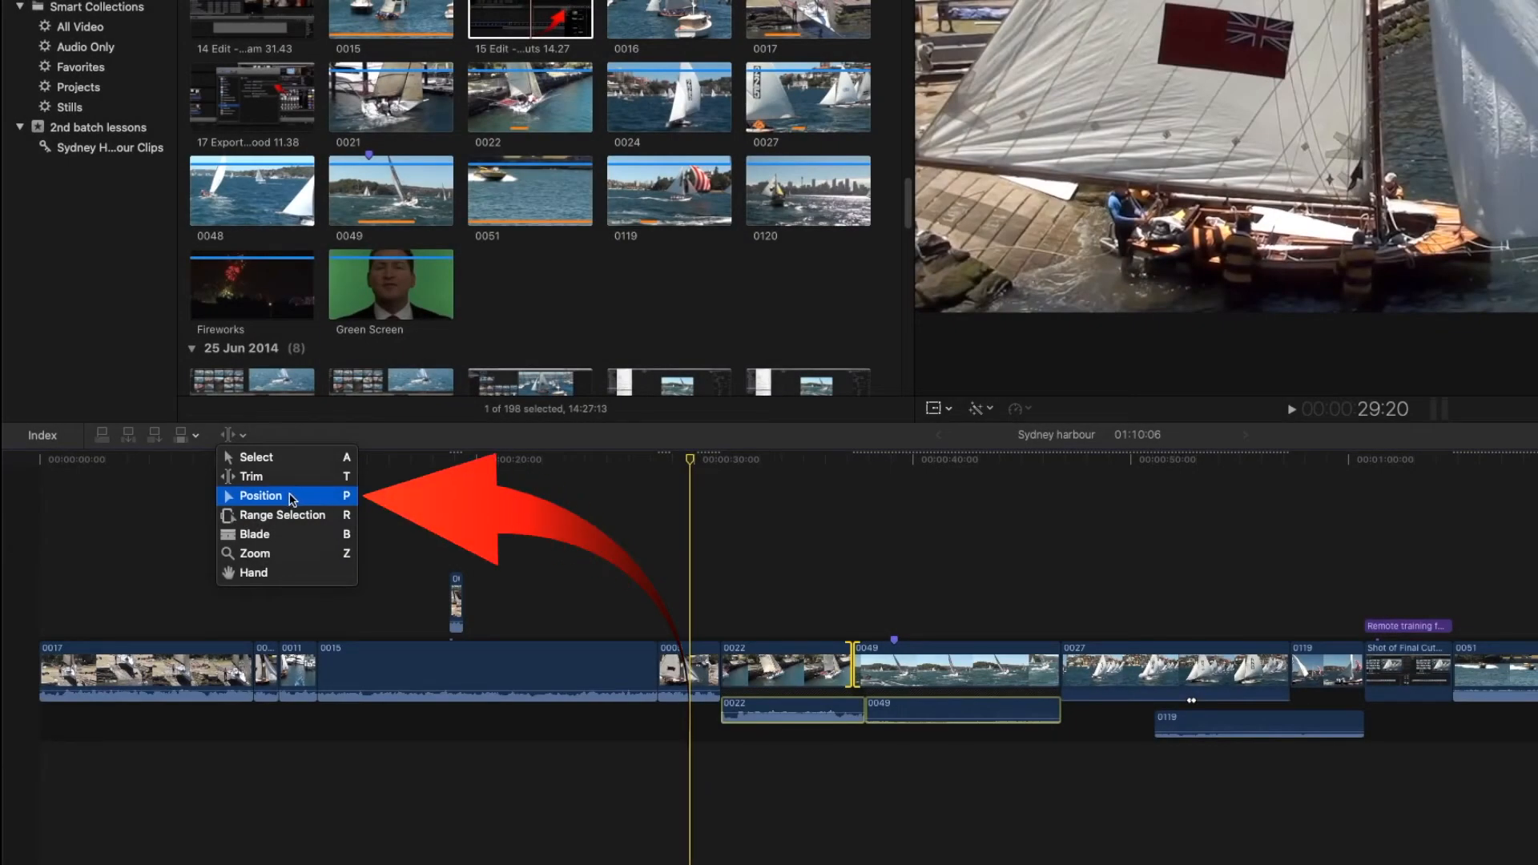
Use the Position tool to move clip 0051 later on the timeline, leaving a gap of about 7.5 seconds before it
click(291, 496)
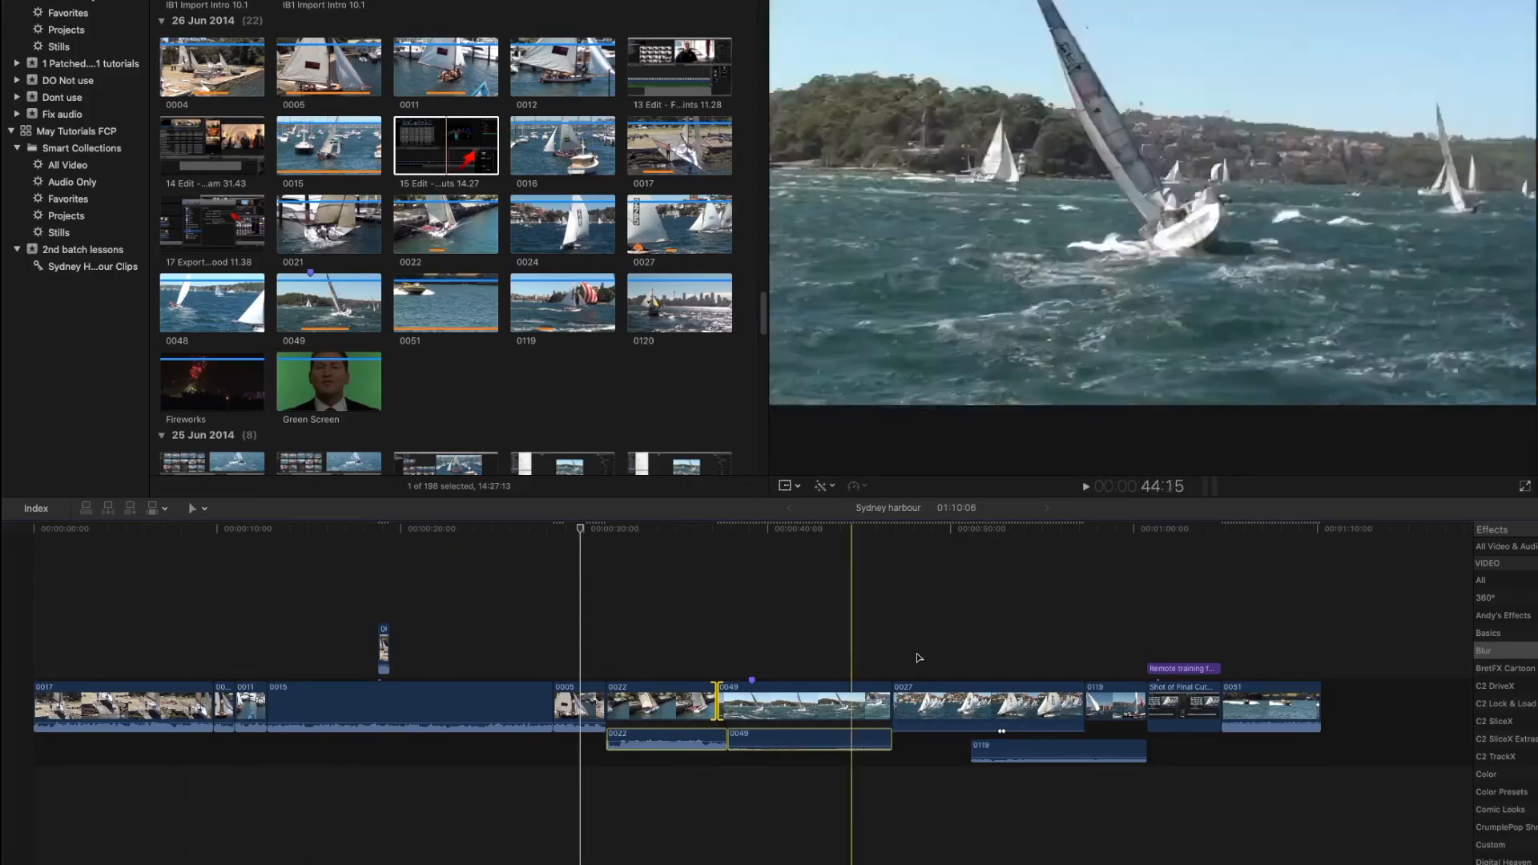
click(192, 508)
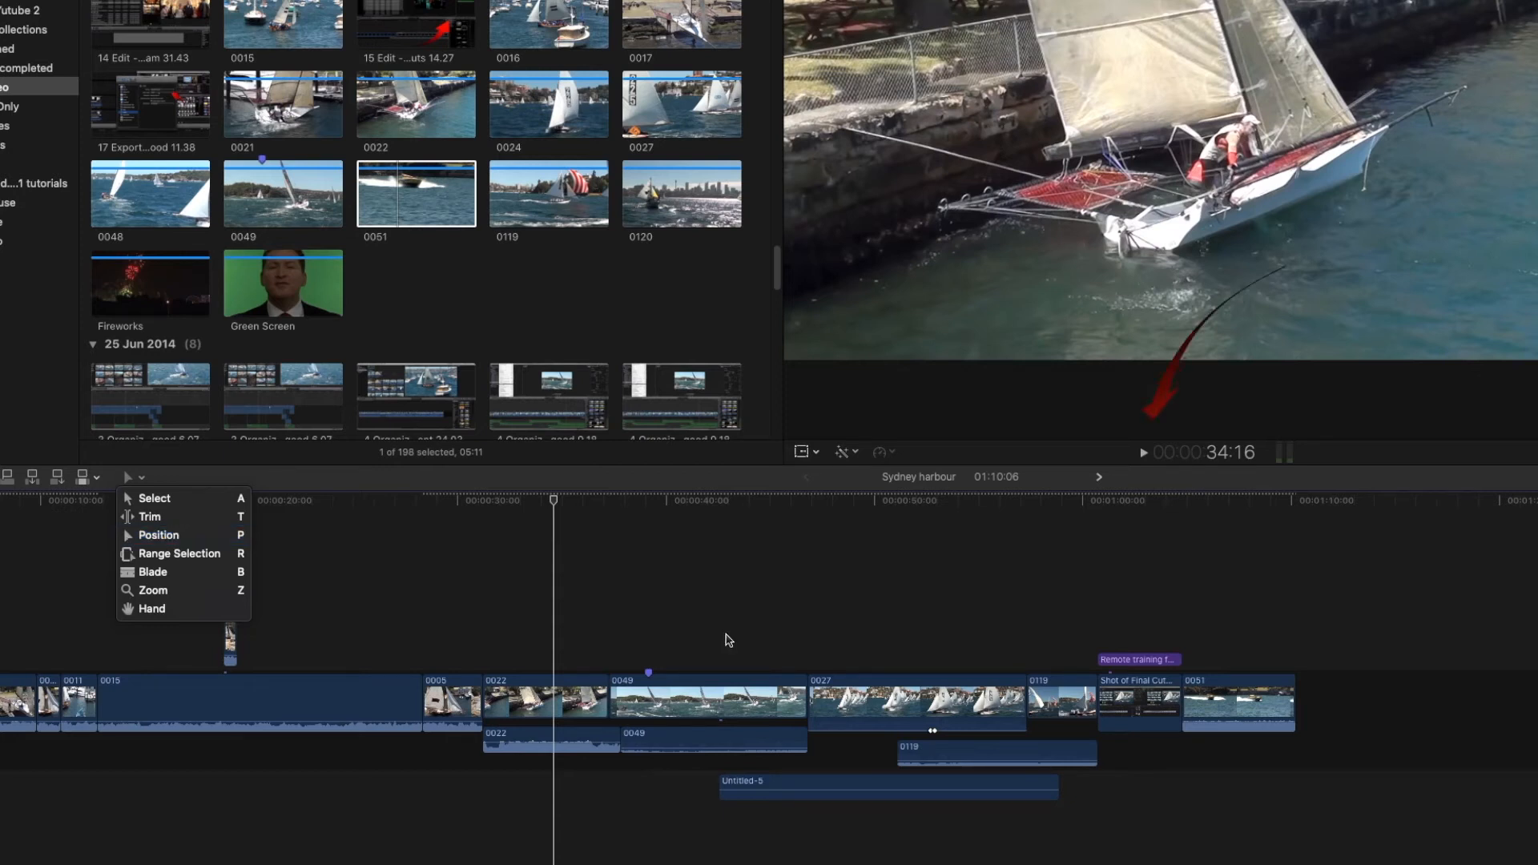
click(1223, 709)
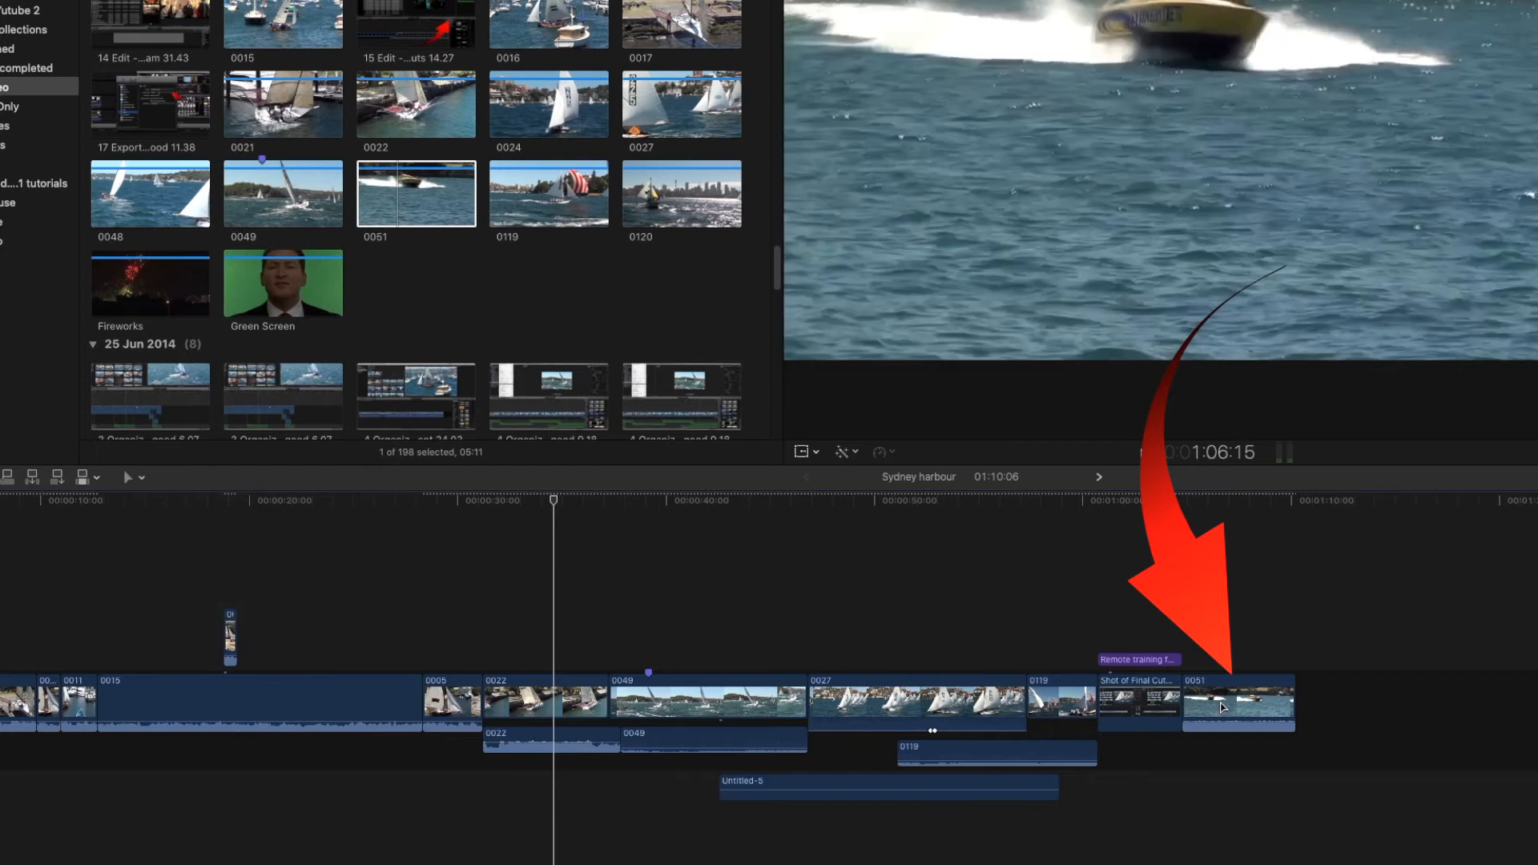
click(1222, 708)
drag(1223, 708, 1381, 709)
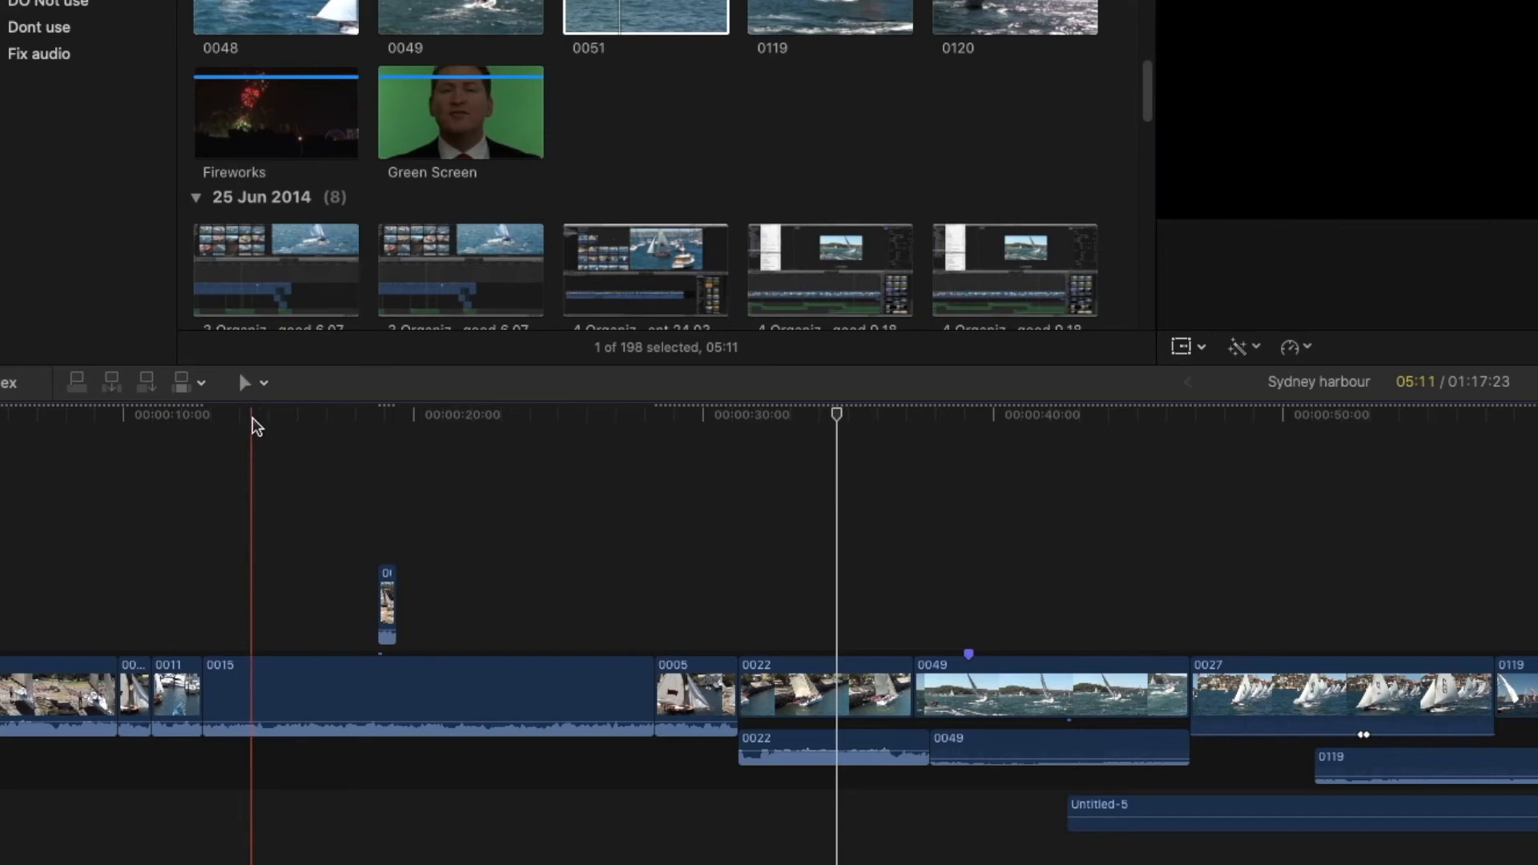
Select a range of about 25 seconds from within clip 0015 to within clip 0027 using the Range Selection tool
click(245, 383)
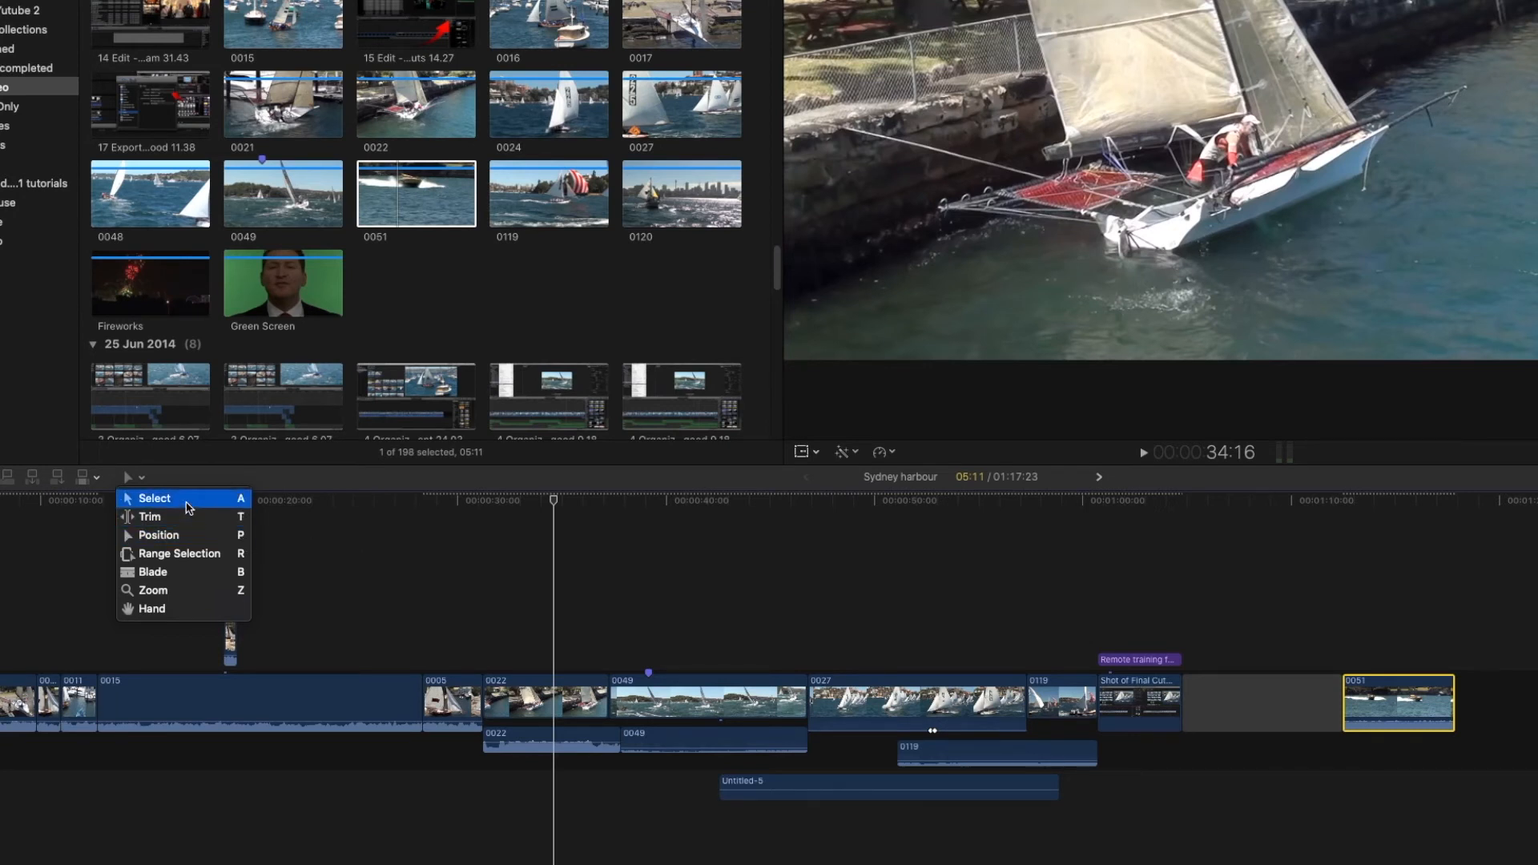
key(a)
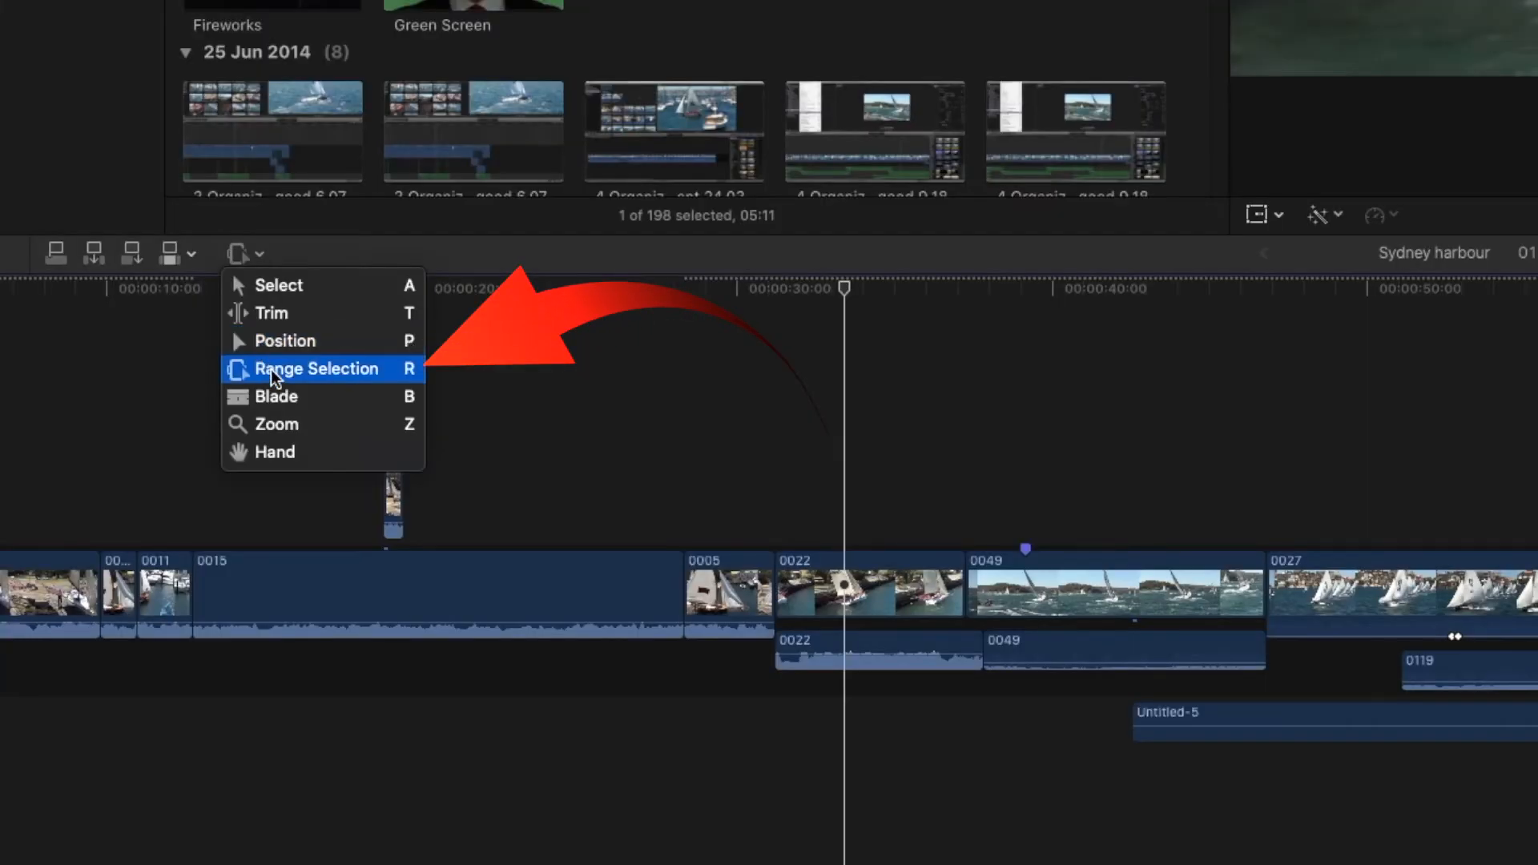
click(271, 369)
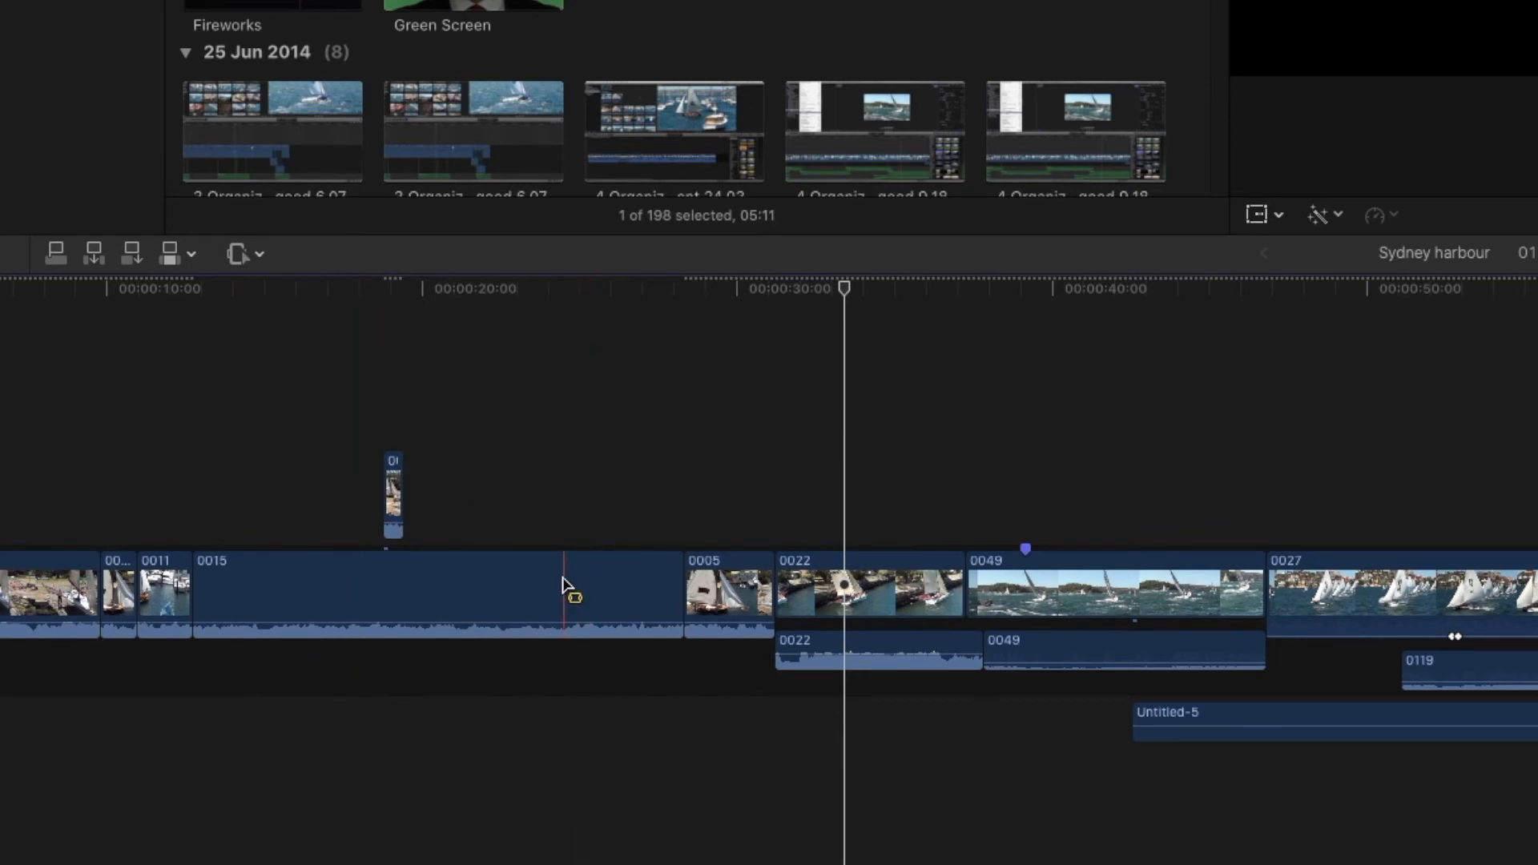
drag(564, 585, 1348, 621)
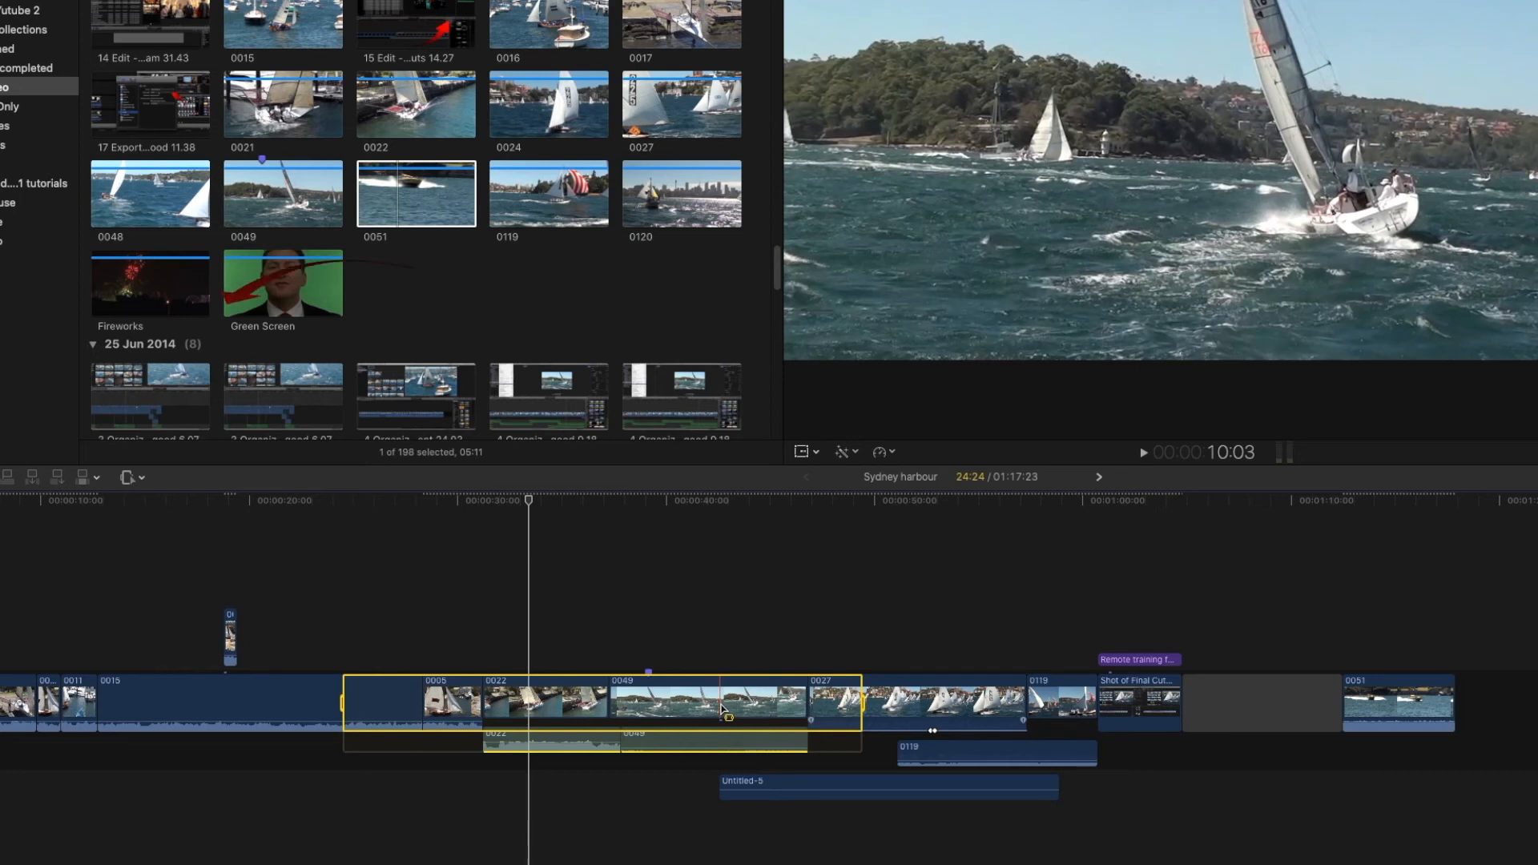
Cut clip 0015 at two points in its second half with the Blade tool
click(89, 477)
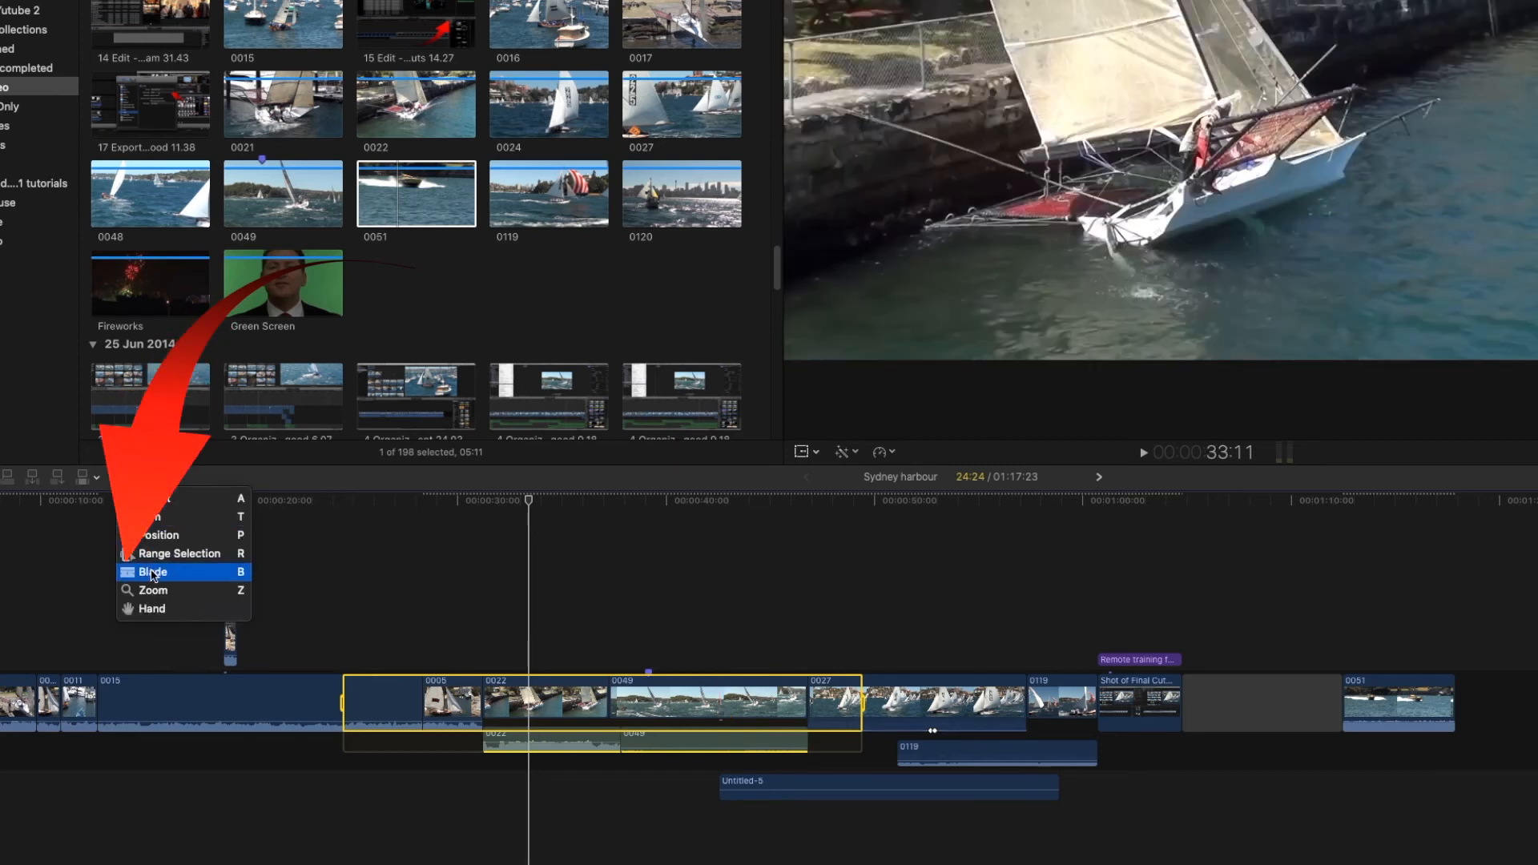
click(154, 573)
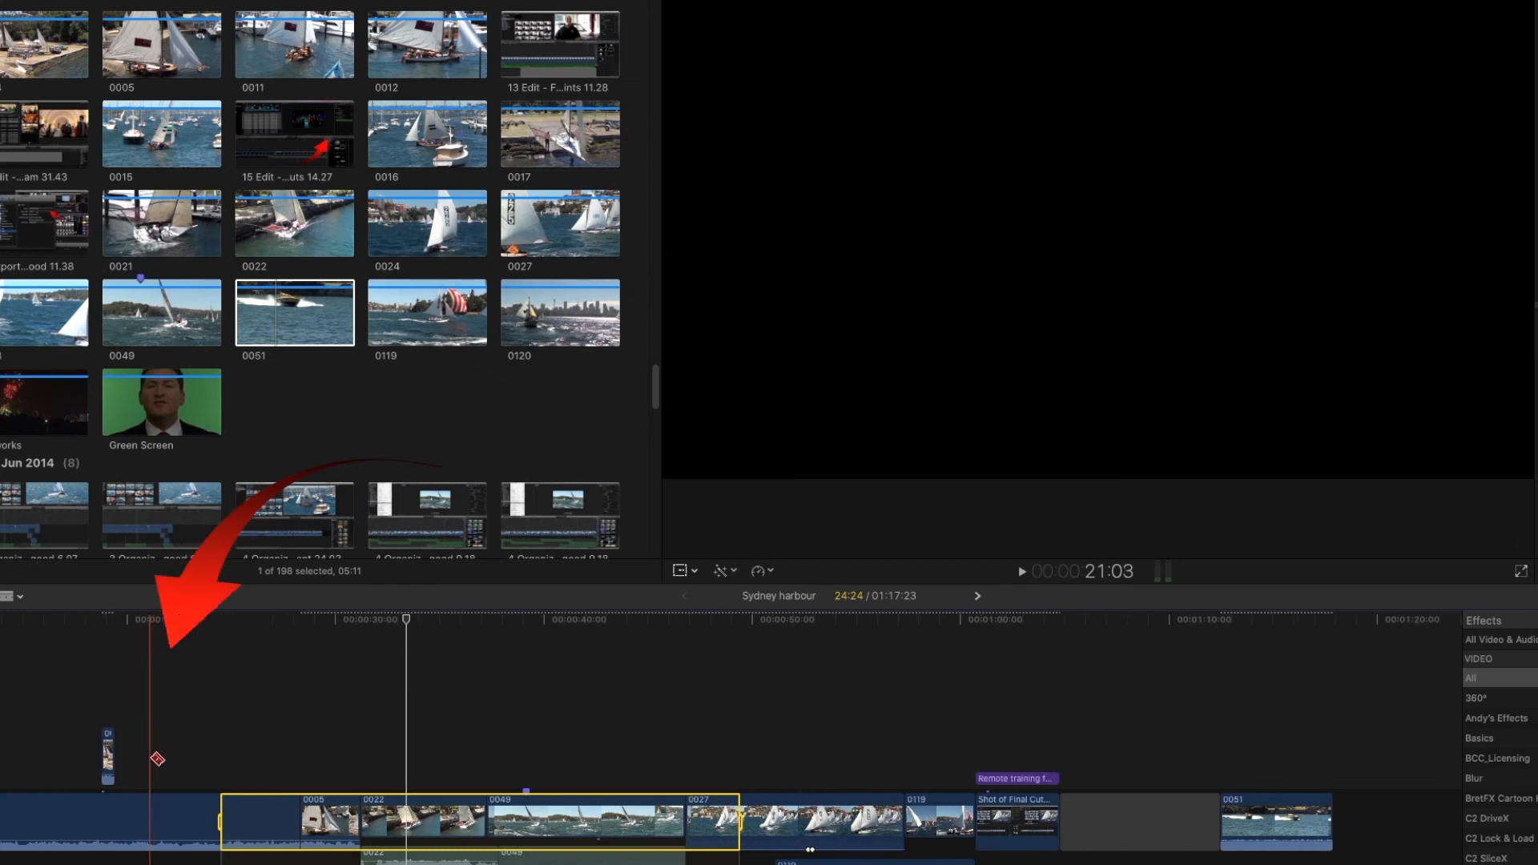
click(158, 806)
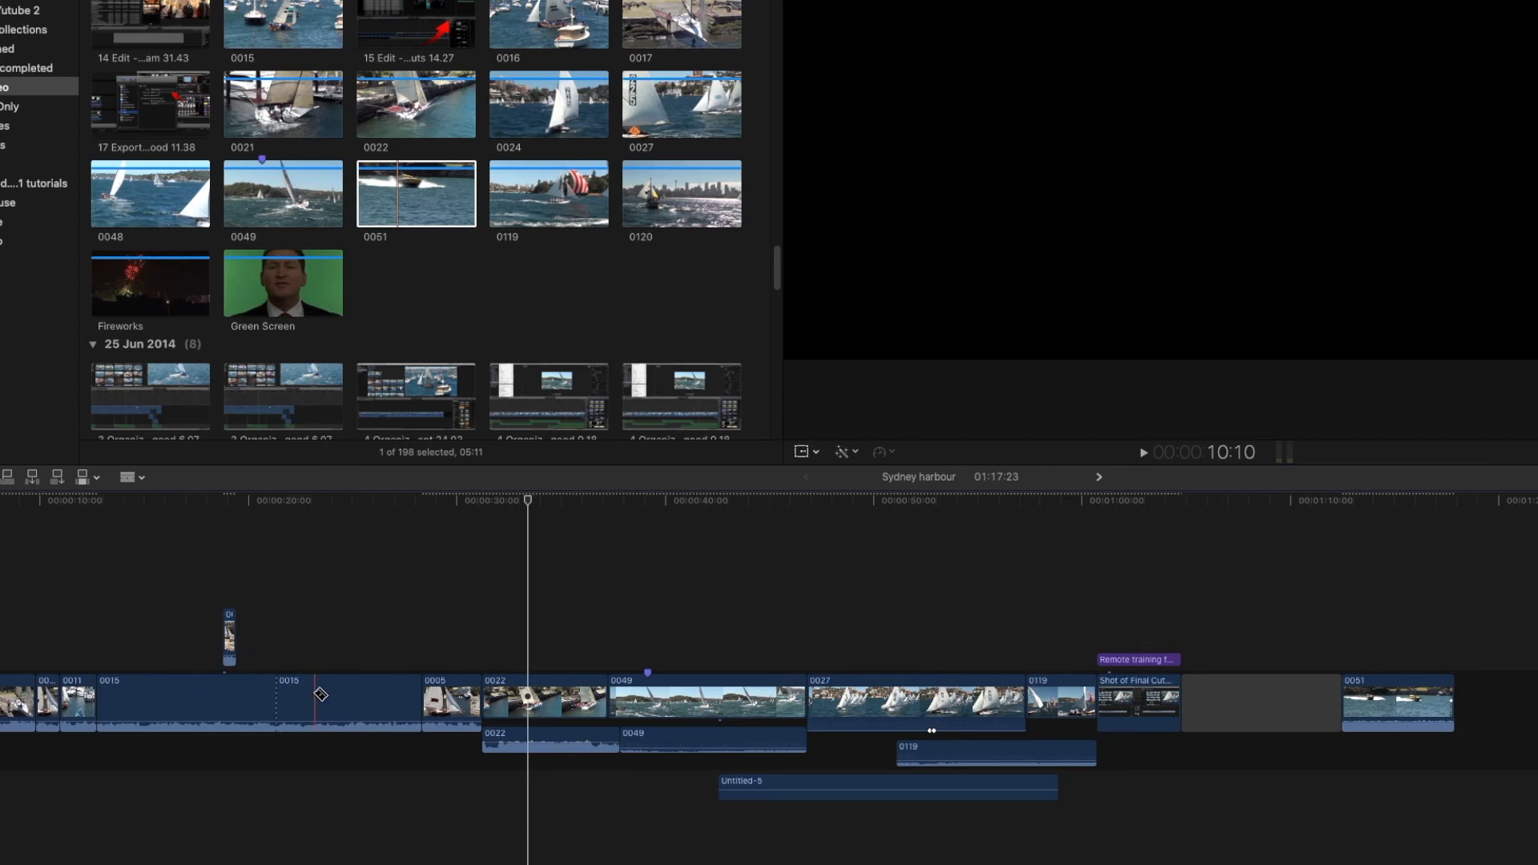
click(348, 695)
Return to the Select tool and split the last piece of clip 0015 at the playhead, placed at 26:13
scroll(356, 691, right, 1)
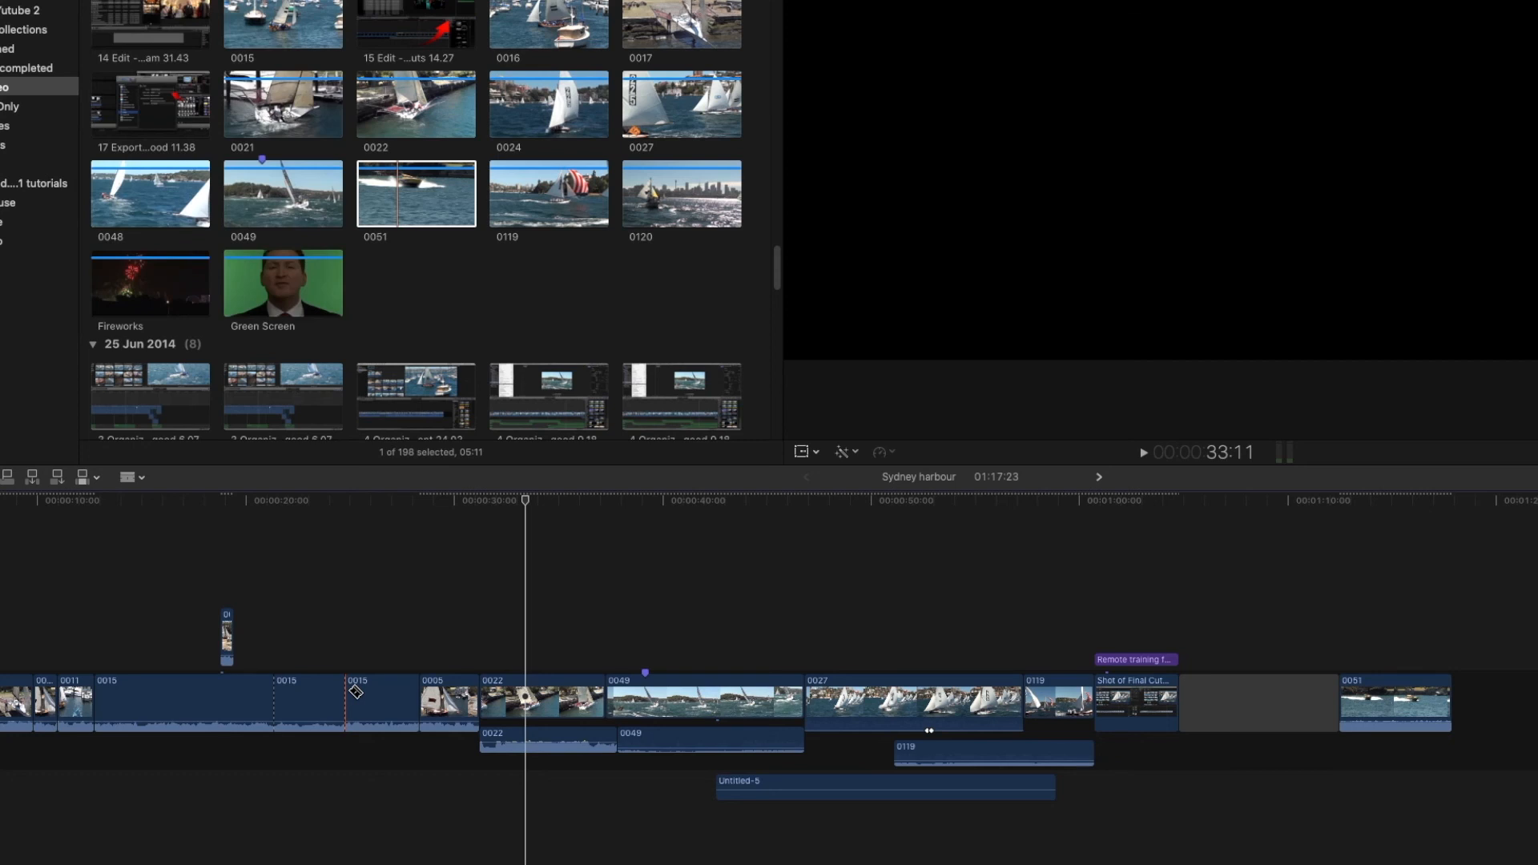
click(132, 479)
click(152, 499)
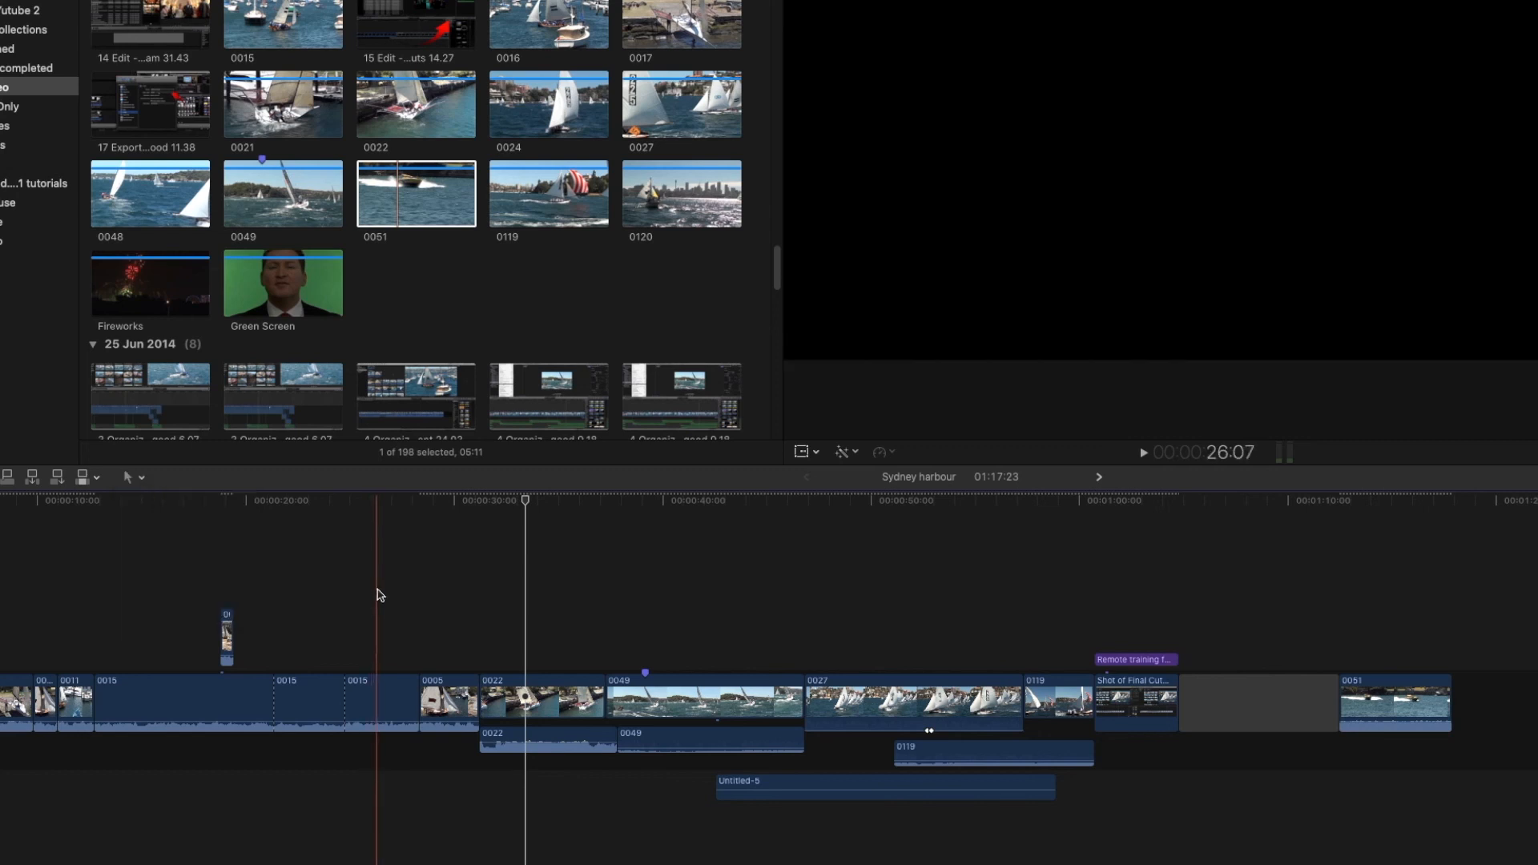
click(383, 500)
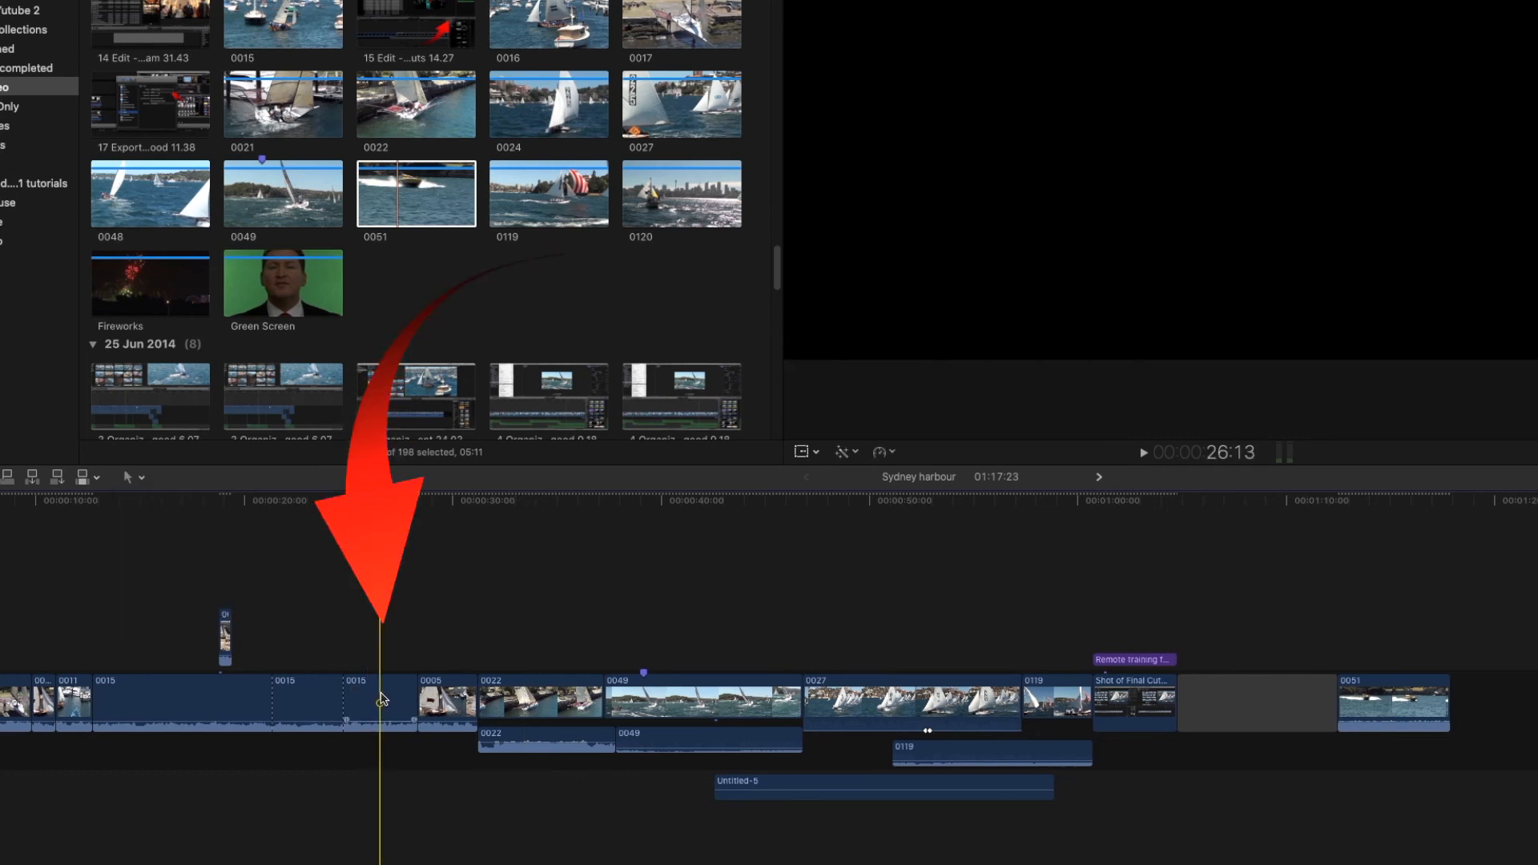
key(super+b)
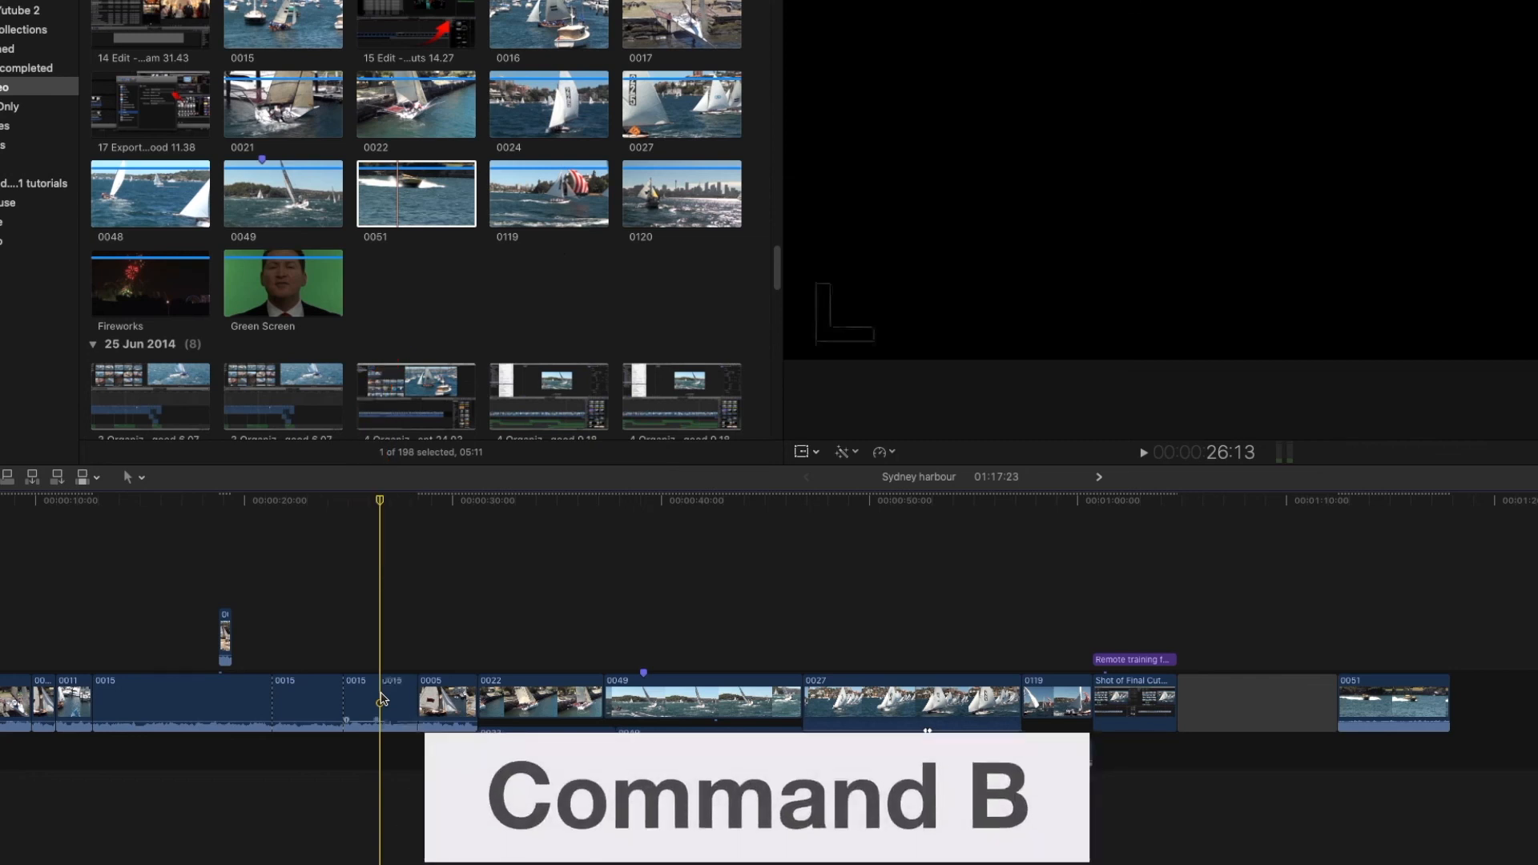
Activate the Hand tool and pan the timeline back and forth
scroll(382, 696, right, 1)
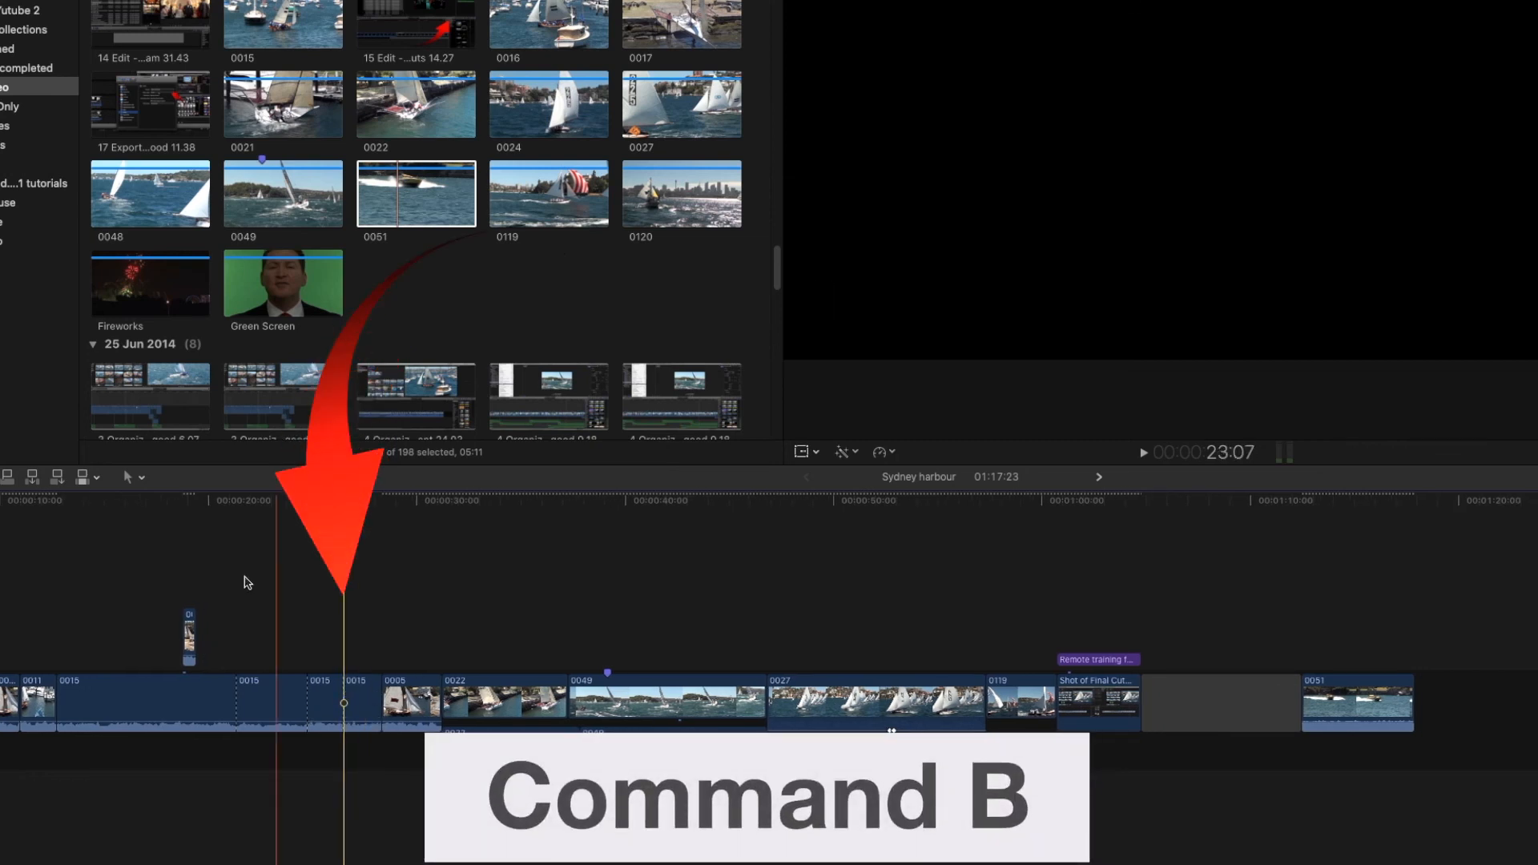
click(144, 478)
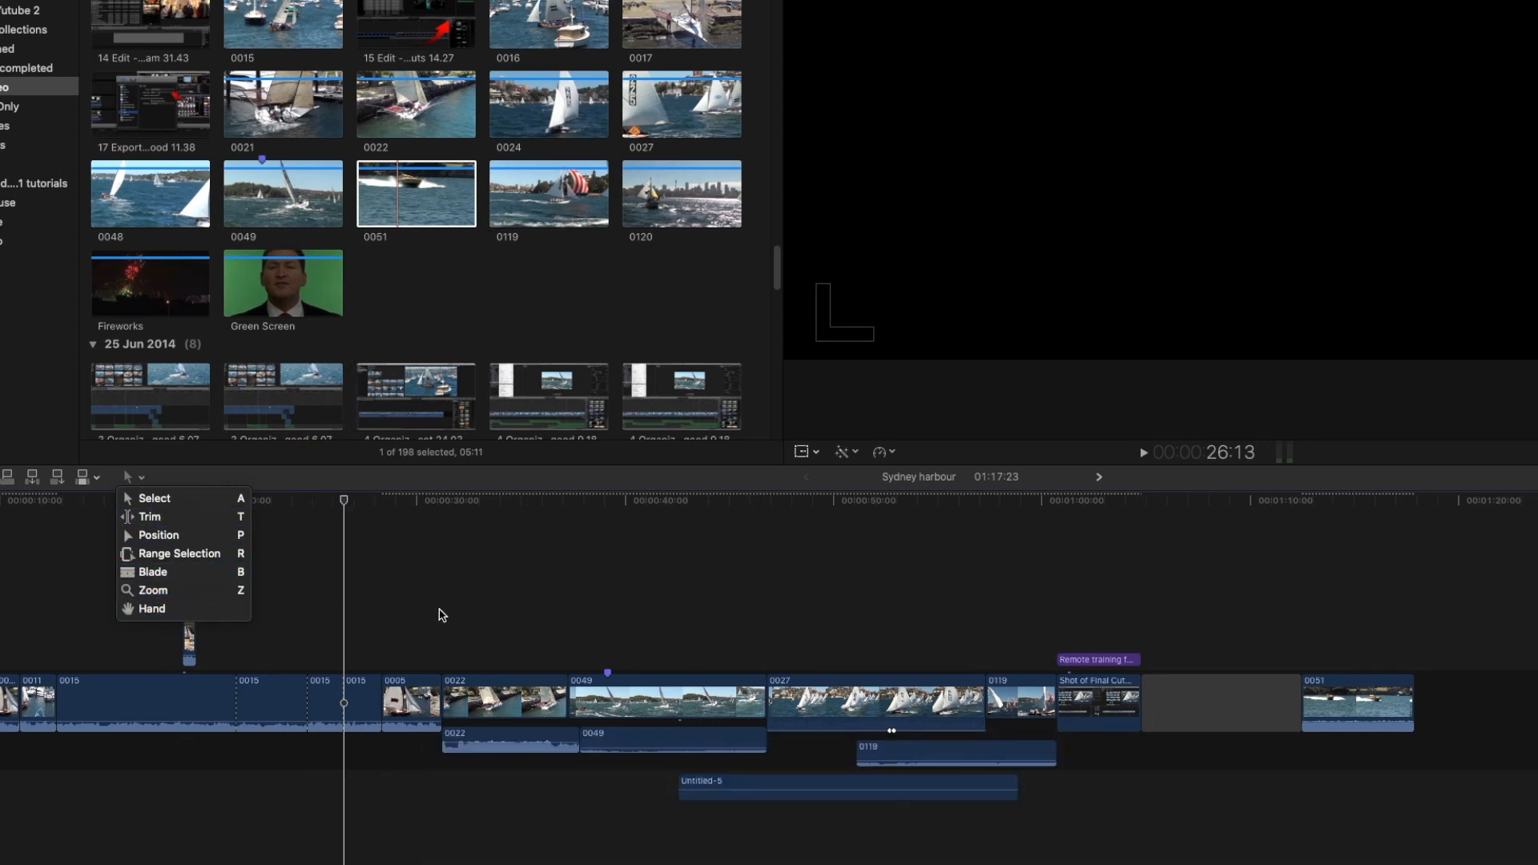
click(147, 610)
drag(321, 703, 454, 703)
drag(613, 689, 555, 691)
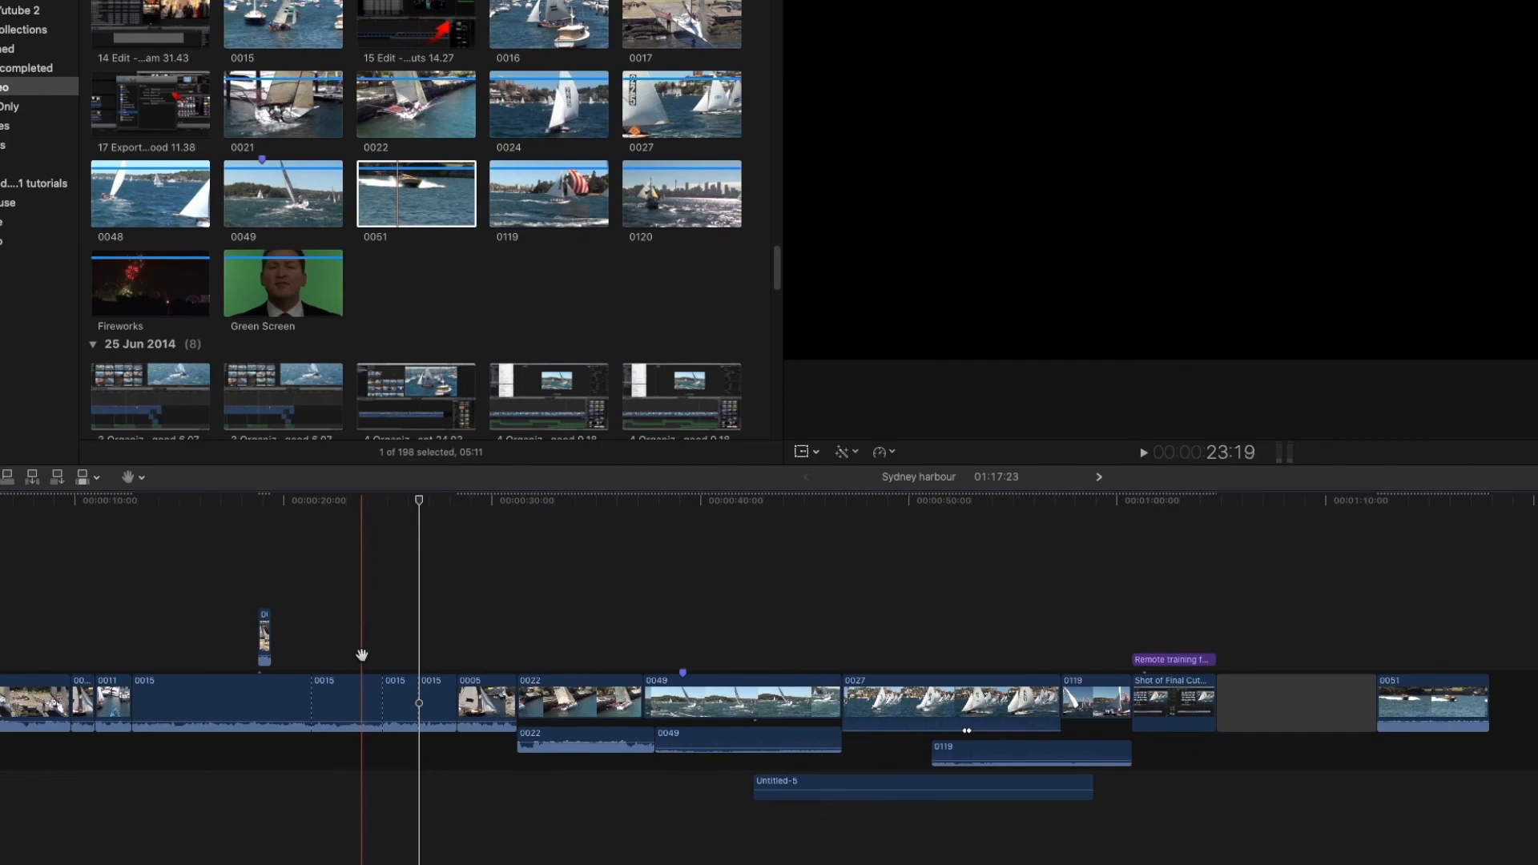